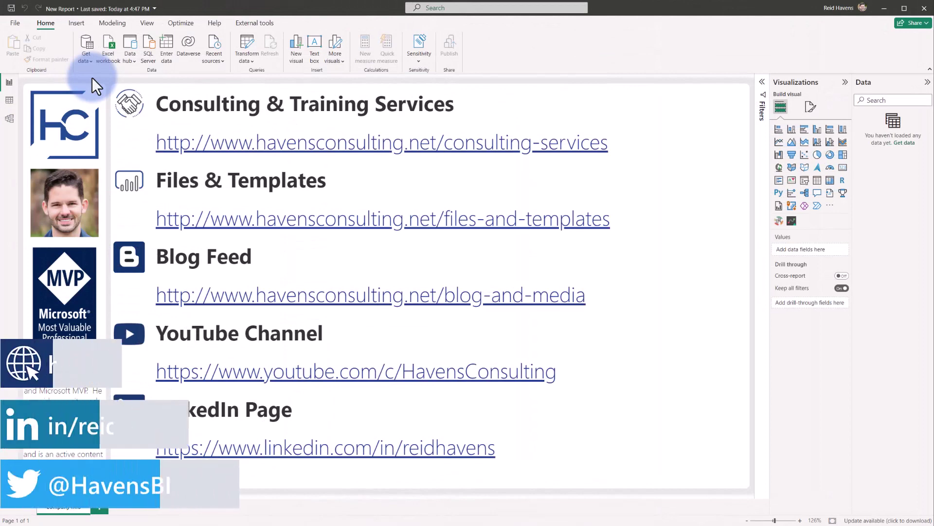
Connect the report live to the Perspectives dataset from the data hub and look through its Metrics table folders.
left_click(89, 60)
left_click(101, 103)
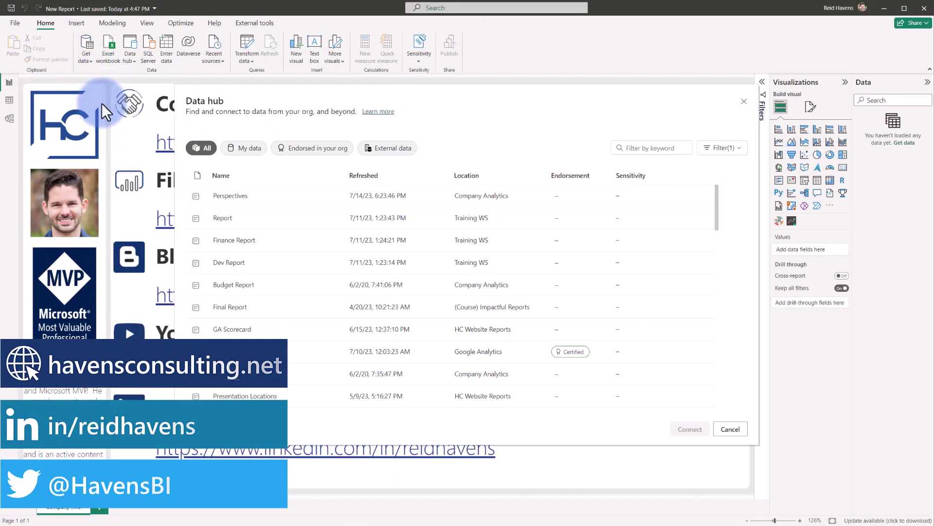
left_click(226, 197)
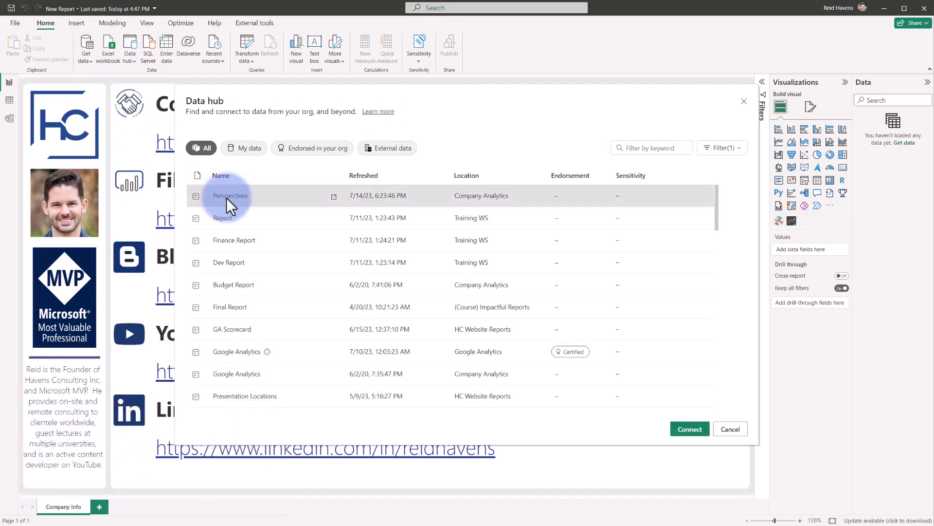
left_click(683, 430)
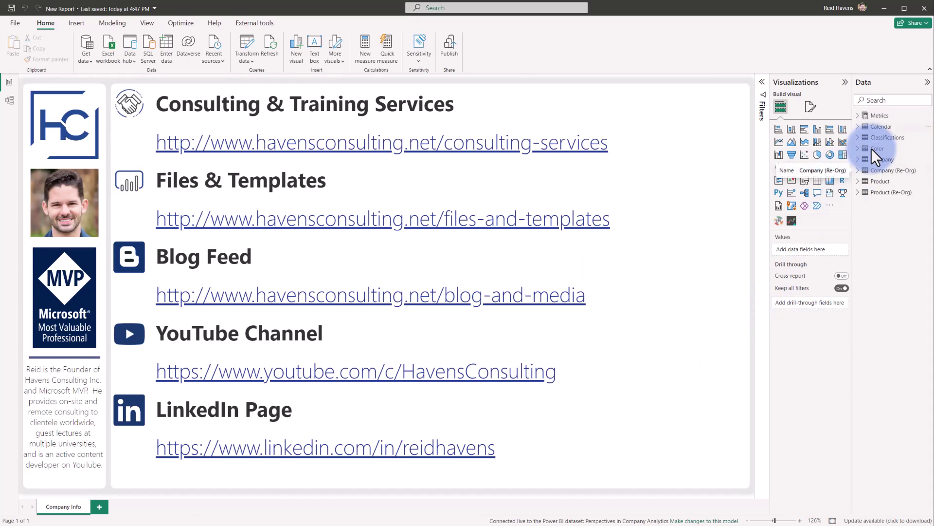
left_click(859, 114)
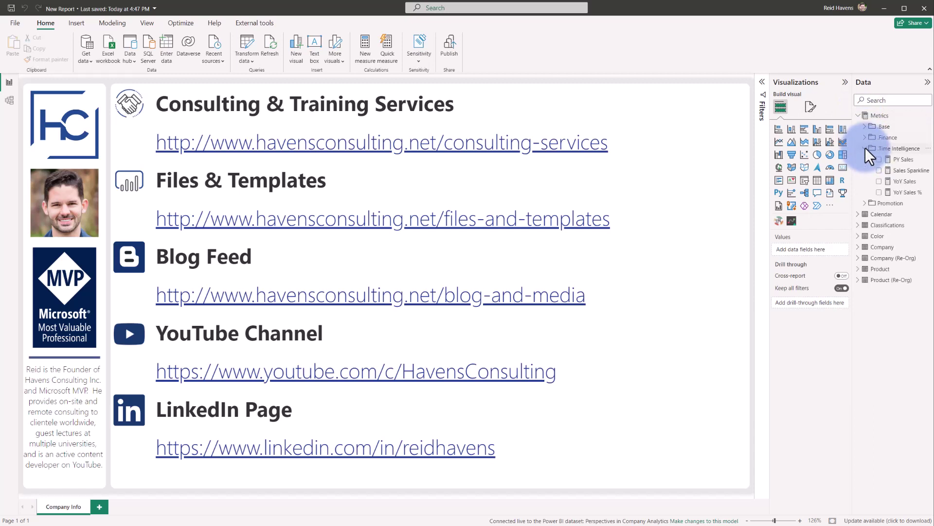
left_click(859, 115)
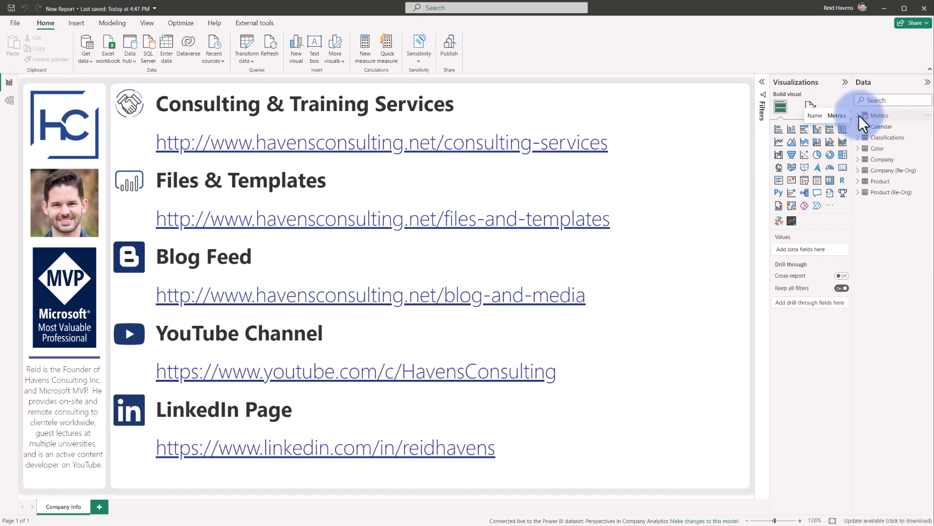
Start changing the model by adding a local DirectQuery model, and exclude the Company (Re-Org) table after checking its columns.
left_click(699, 520)
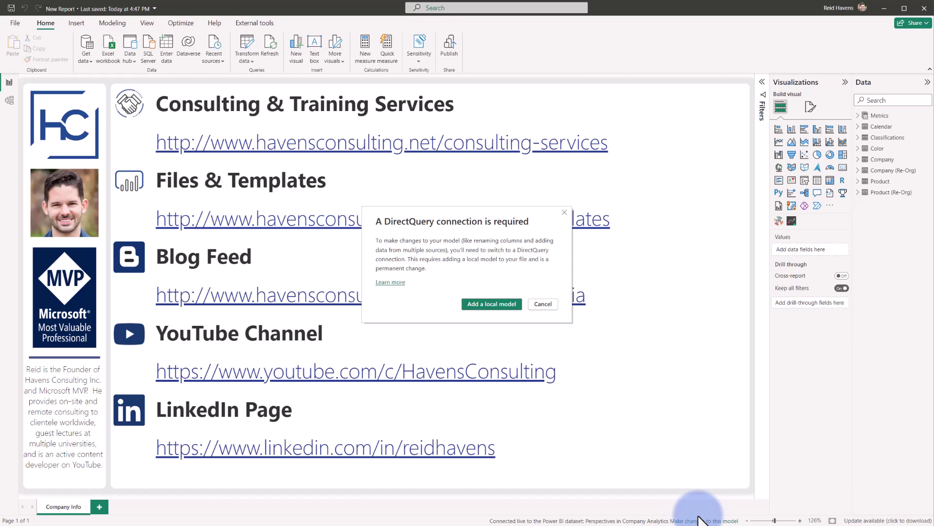
left_click(489, 304)
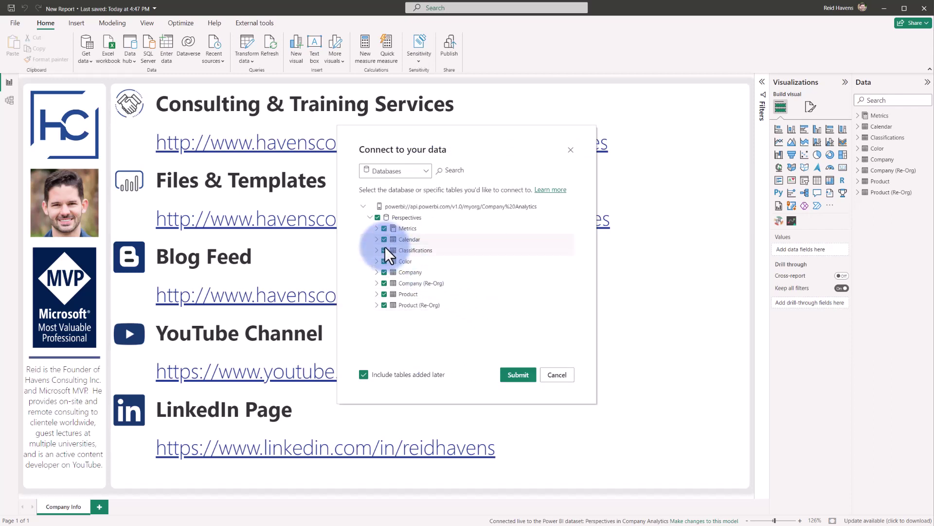
left_click(385, 284)
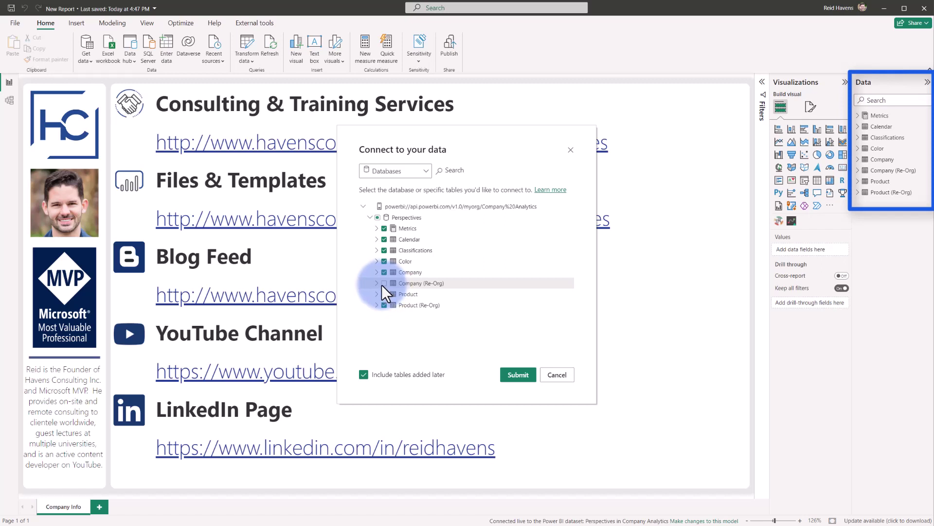
left_click(376, 282)
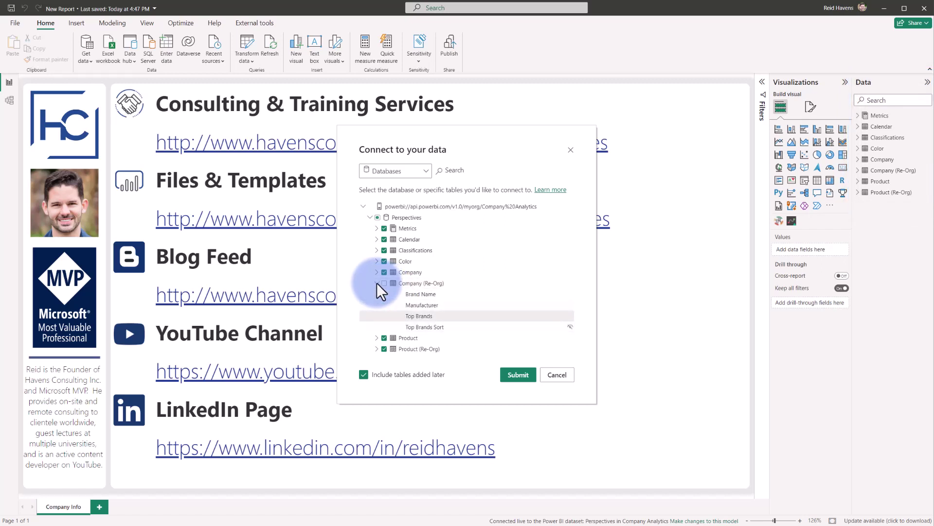
left_click(377, 282)
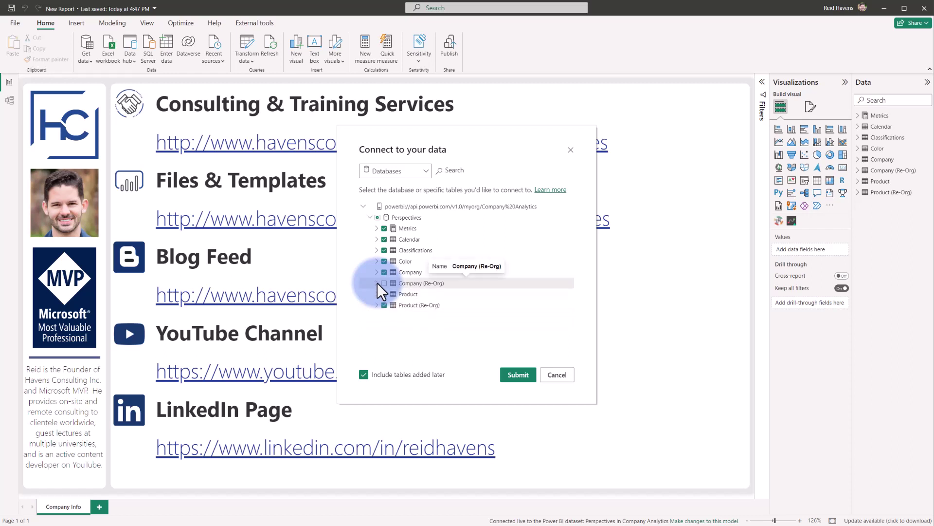
Switch the connection choice from databases to perspectives and list the perspectives available in the dataset.
left_click(373, 170)
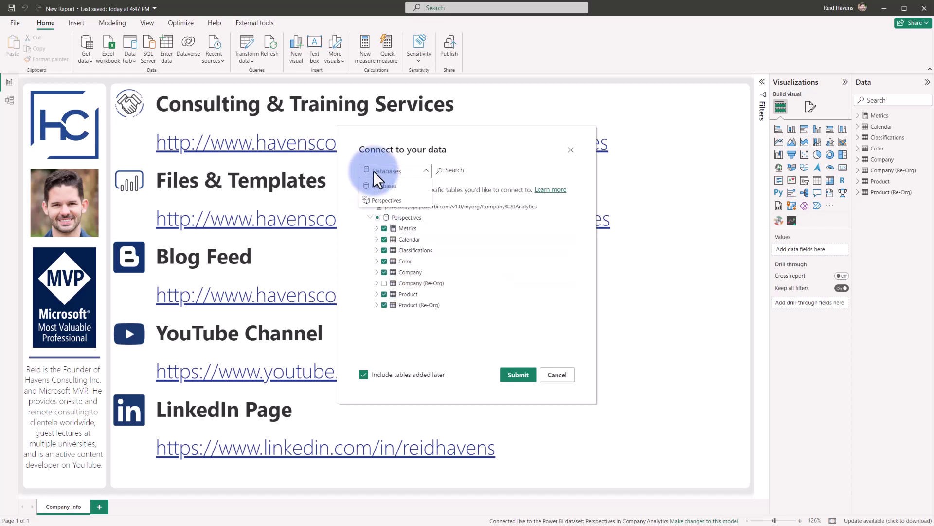
left_click(370, 202)
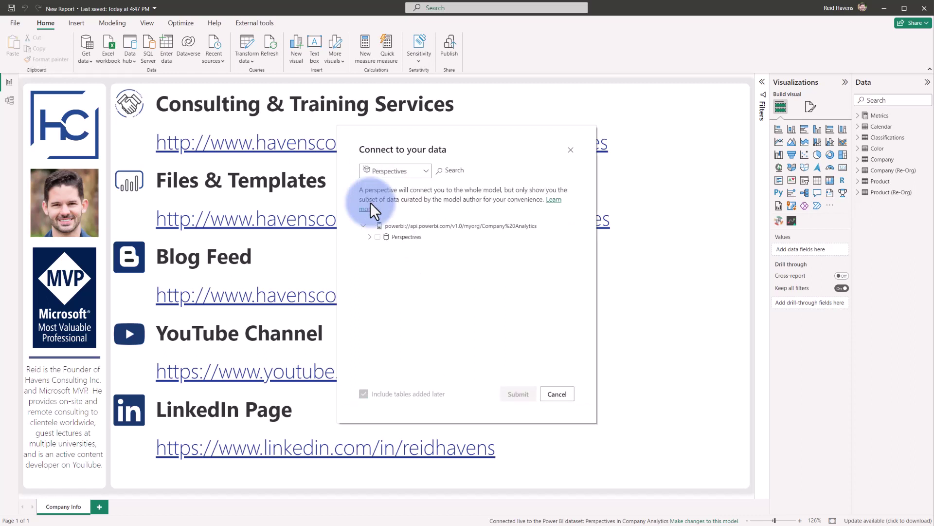
left_click(369, 235)
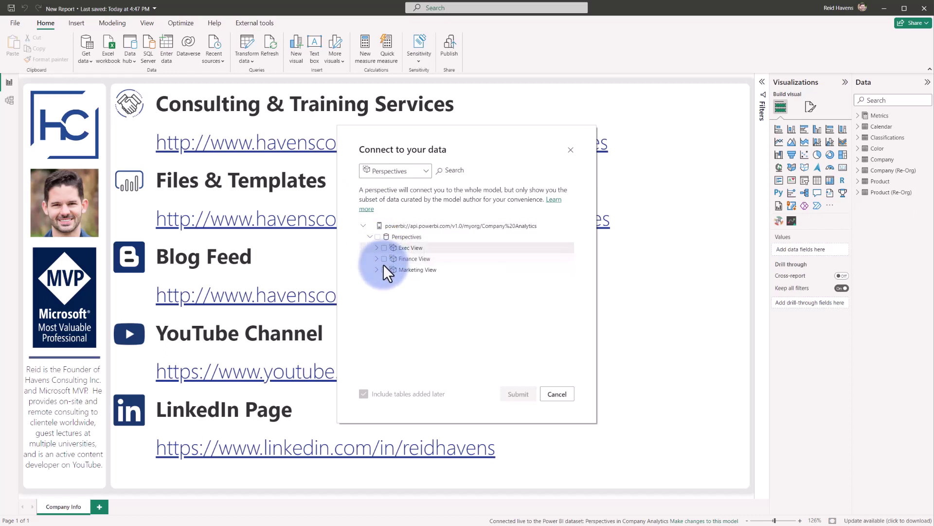
Compare which tables the Exec View and Finance View perspectives contain, briefly selecting and deselecting Exec View.
left_click(376, 248)
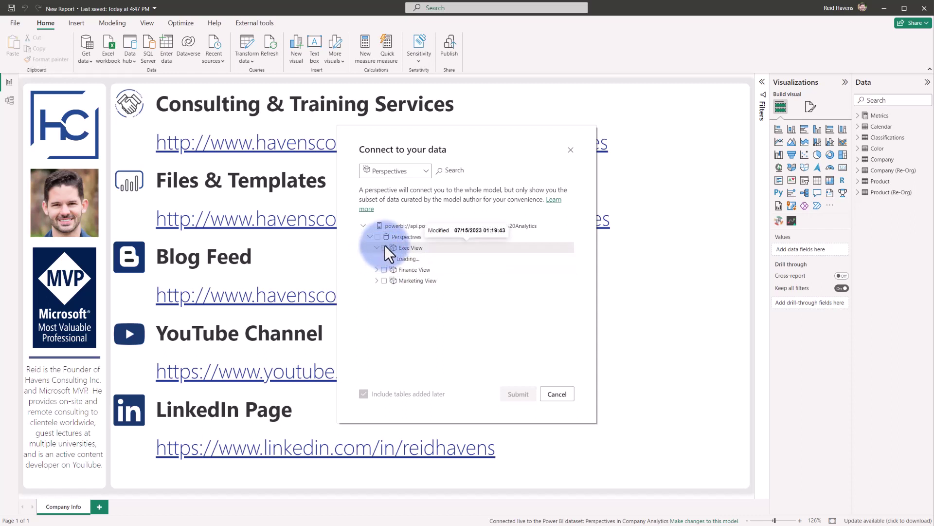
left_click(385, 245)
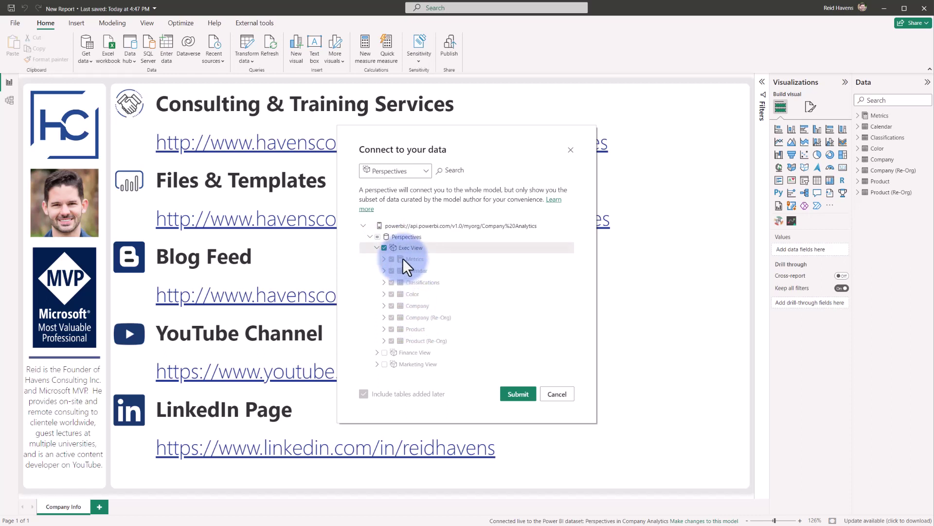
left_click(384, 248)
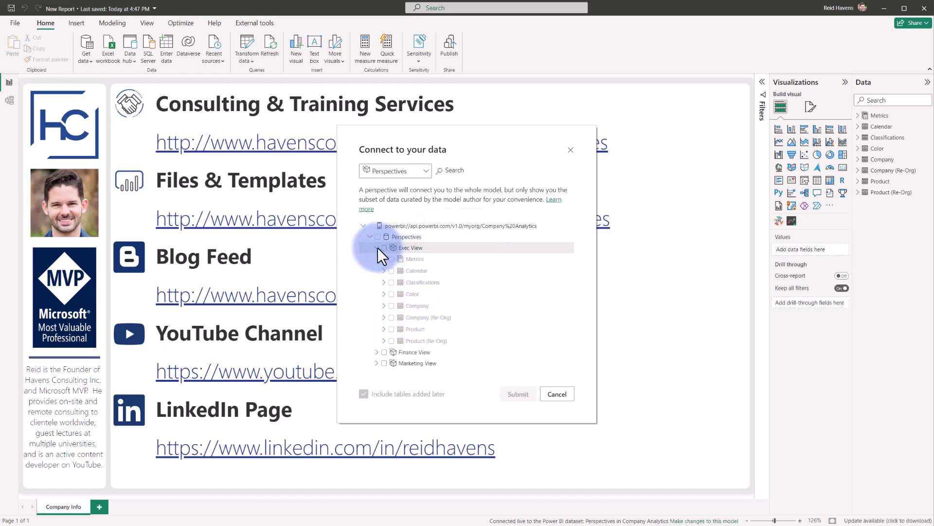
left_click(377, 248)
left_click(377, 259)
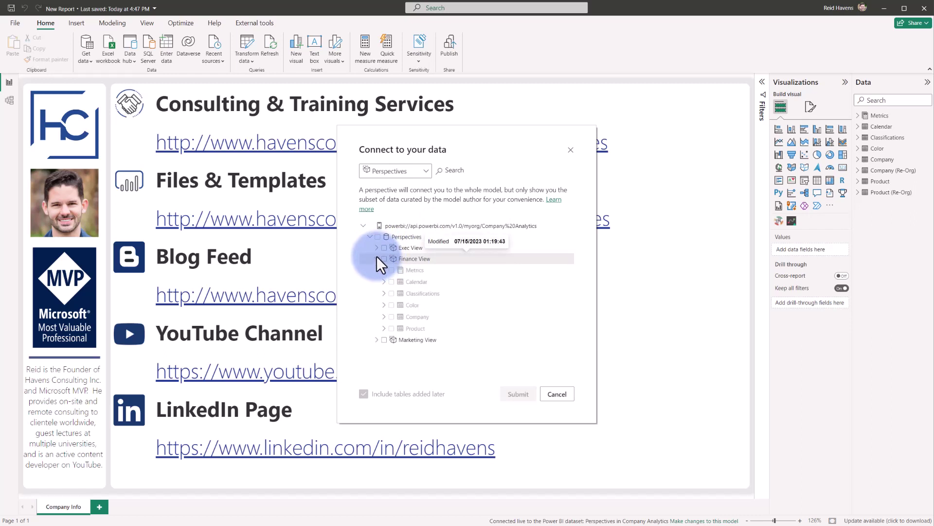
left_click(377, 248)
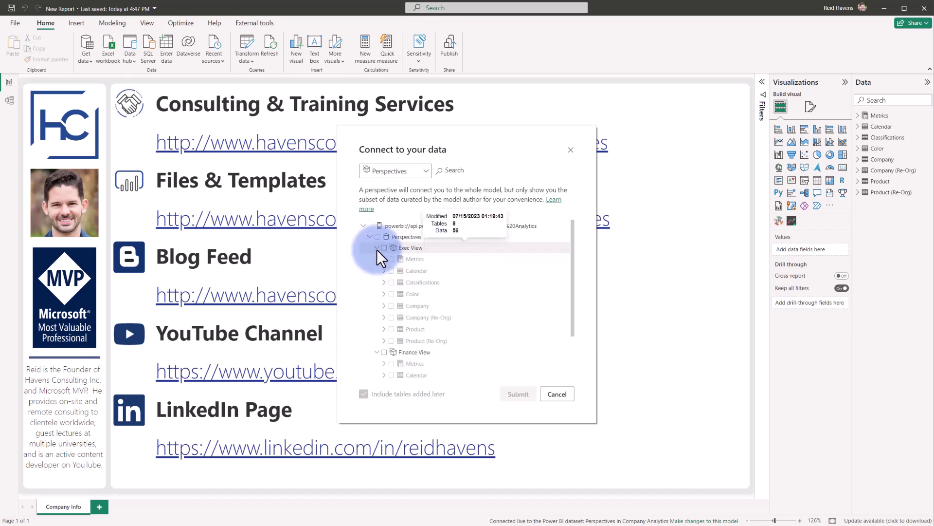
left_click(378, 249)
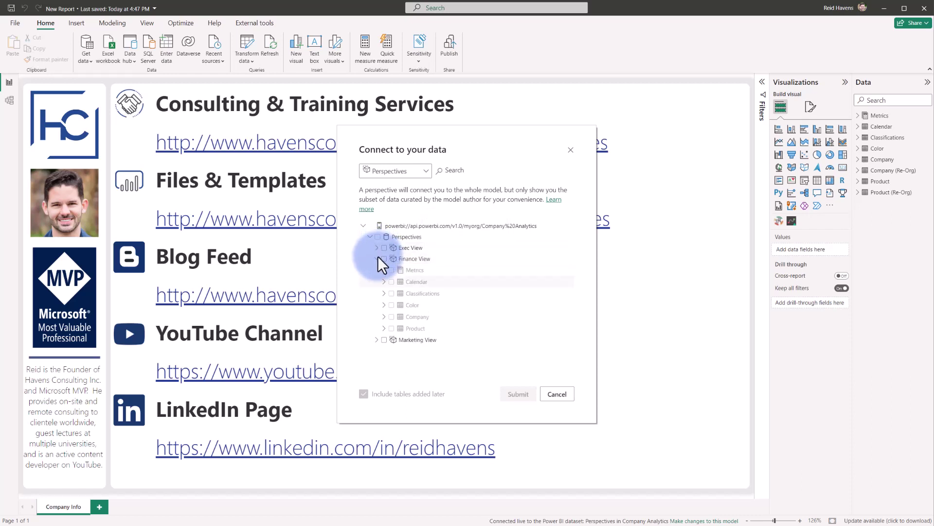
left_click(377, 257)
left_click(377, 271)
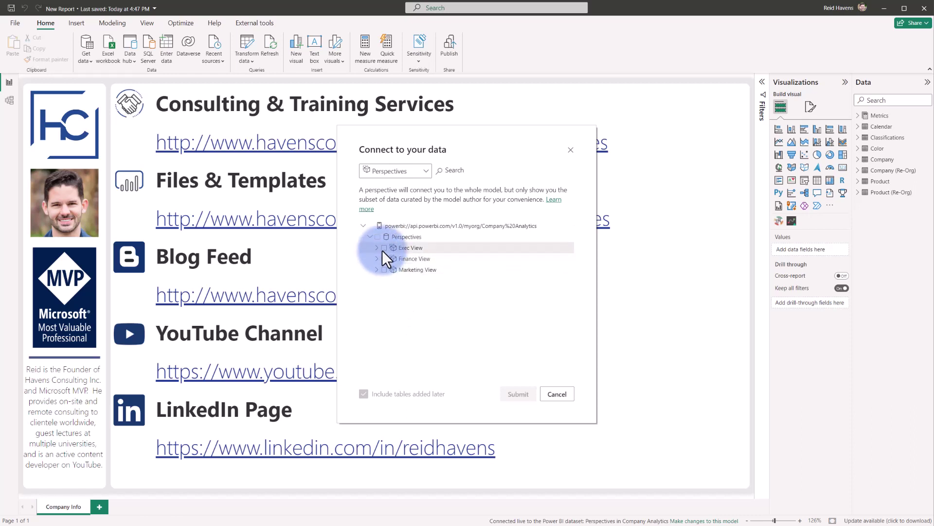
Connect the local model through the Finance View perspective.
mouse_move(382, 259)
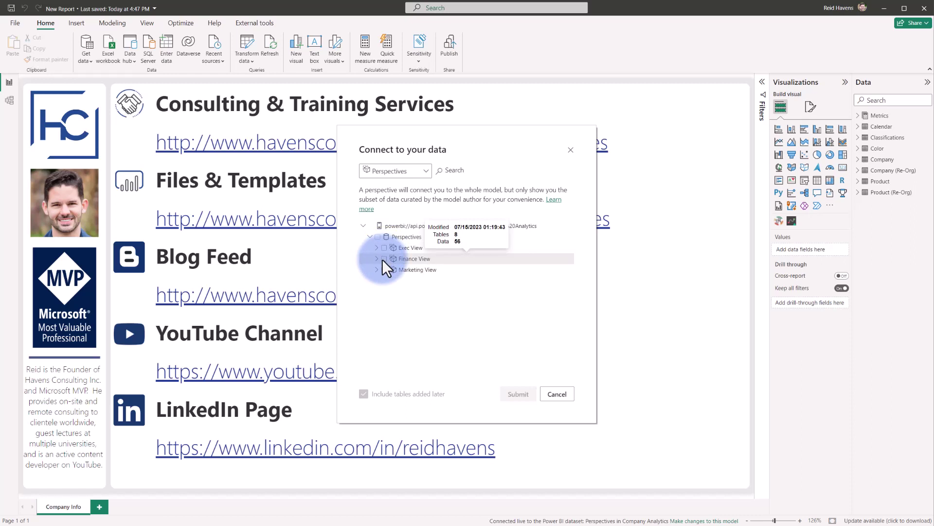
left_click(384, 258)
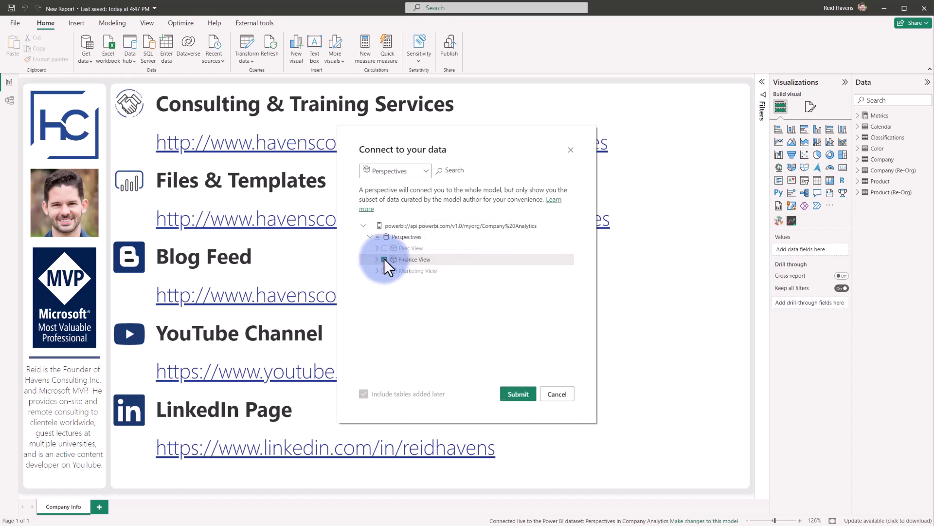
left_click(517, 393)
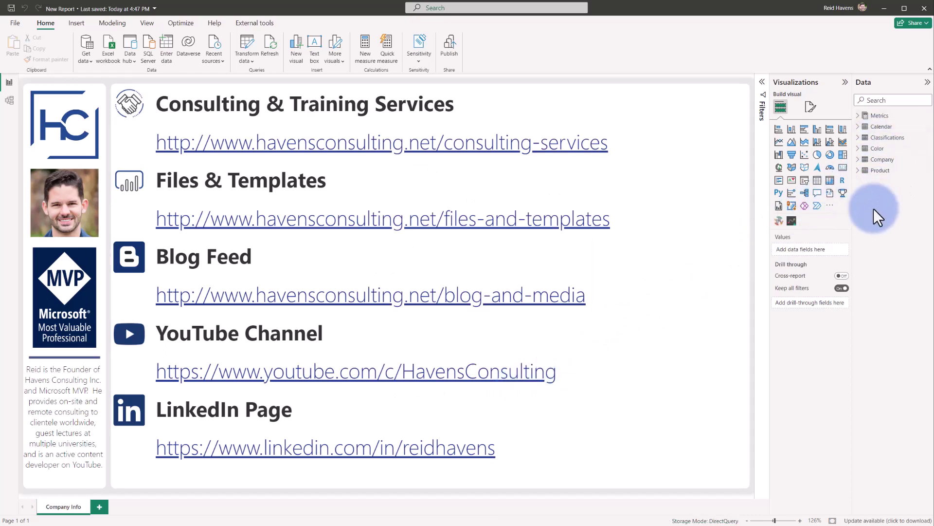
Show the hidden tables in the field list to inspect what the perspective leaves out, and turn their display off again.
right_click(886, 140)
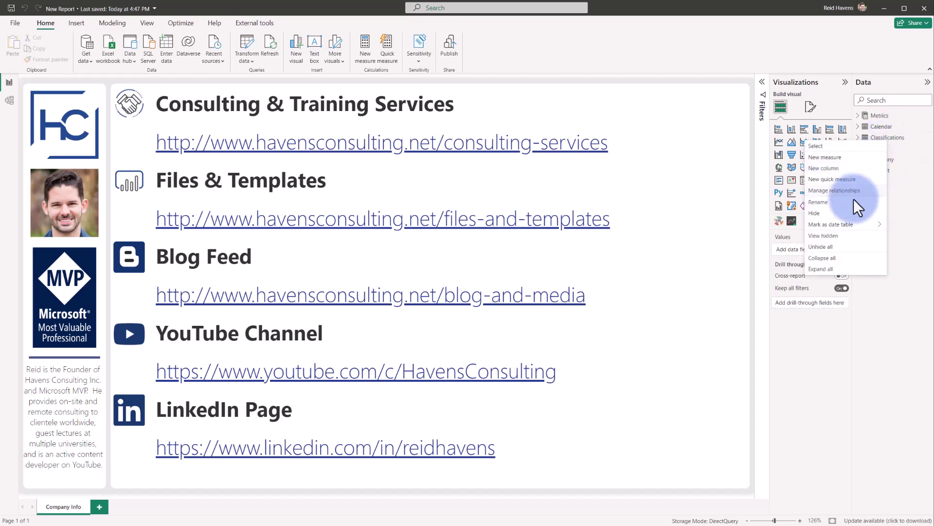
left_click(834, 233)
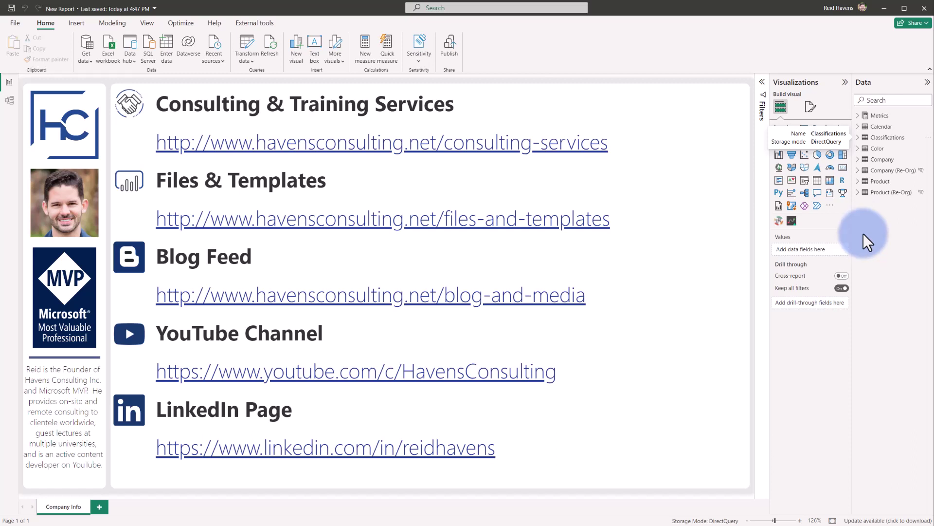
right_click(877, 170)
left_click(833, 258)
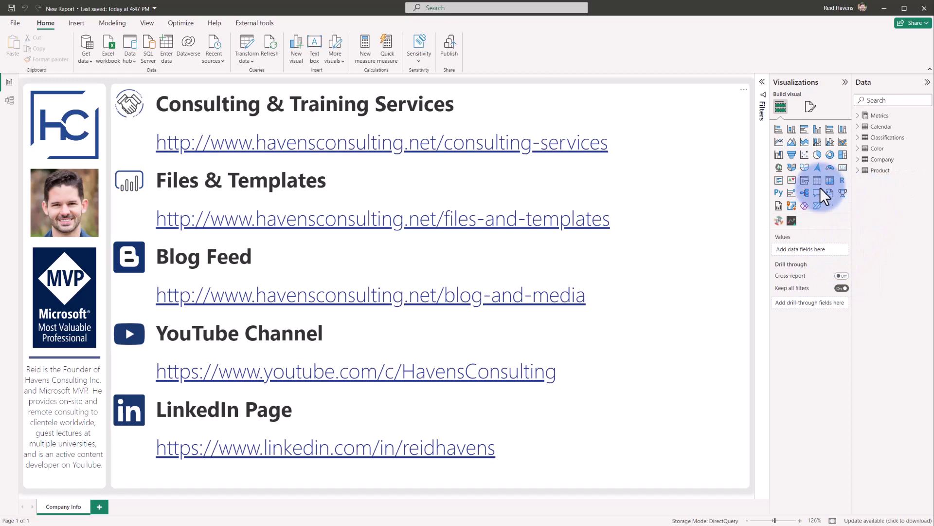
Change the source of the current DirectQuery connection in the data source settings, choosing the Perspectives dataset again.
left_click(247, 60)
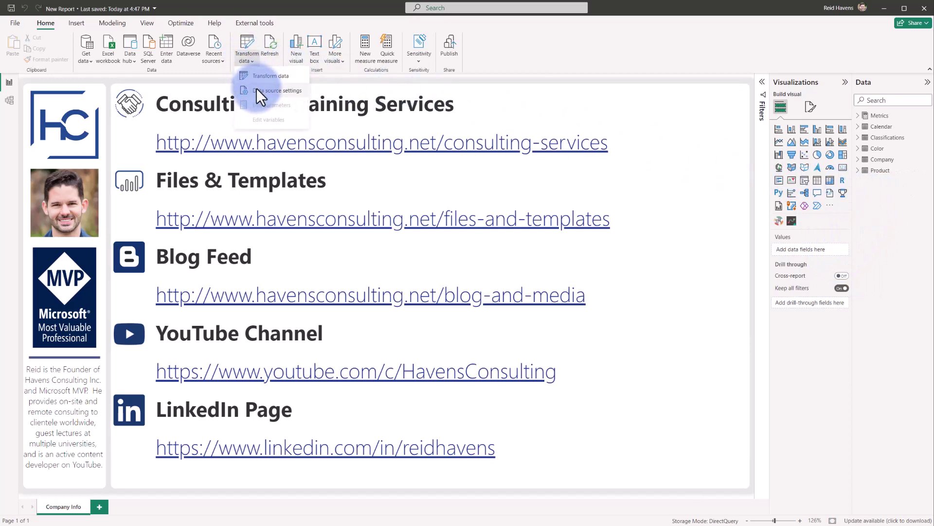
left_click(257, 90)
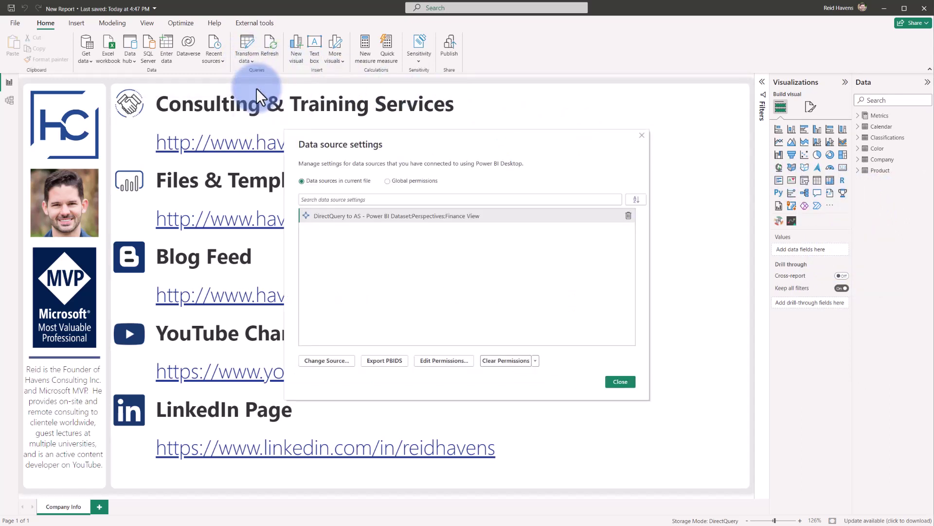
left_click(328, 360)
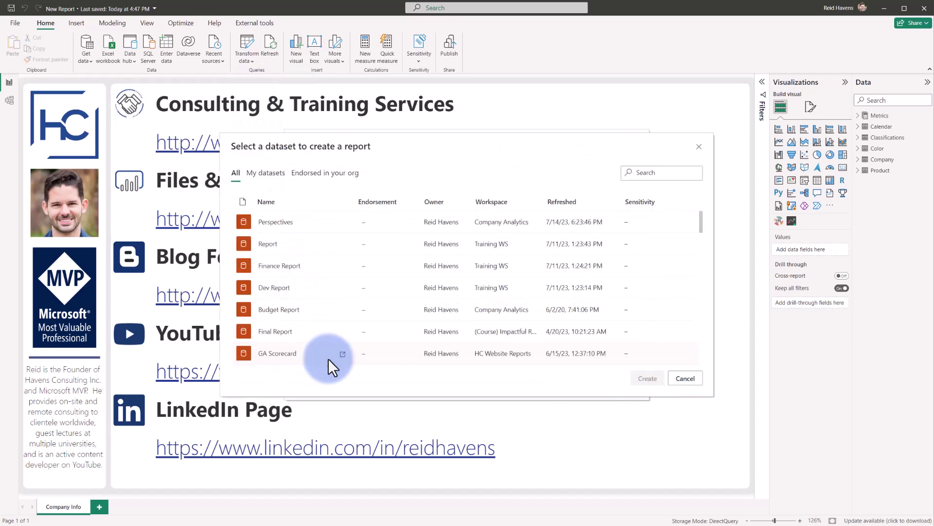
left_click(290, 221)
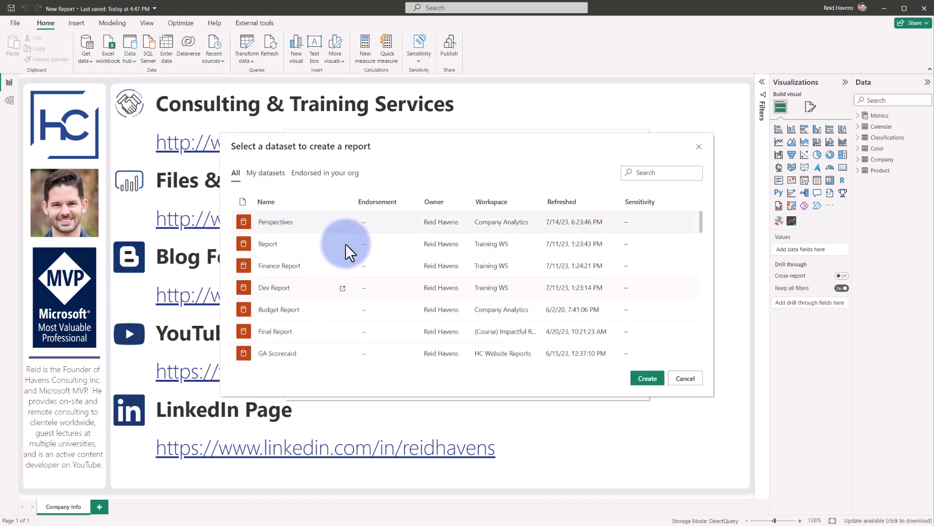
left_click(652, 377)
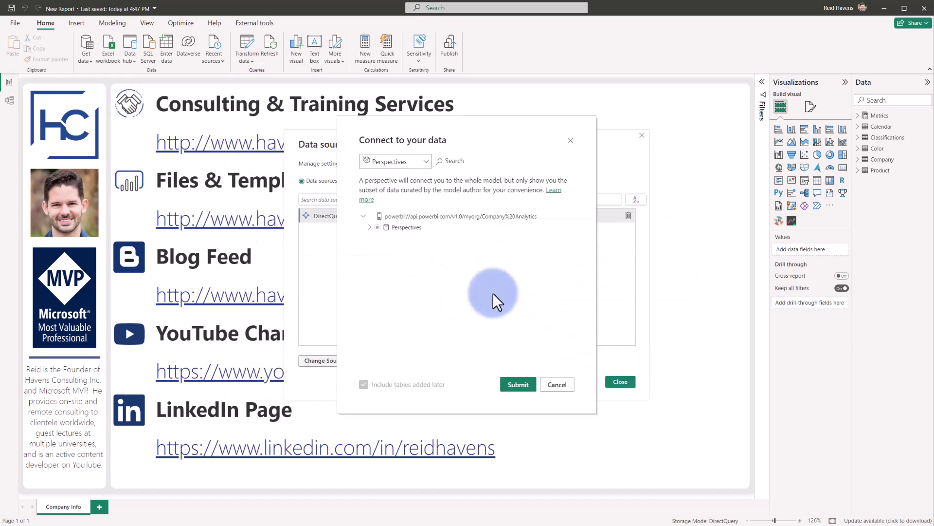
Replace the Finance View perspective with Exec View as the connection, and close the data source settings.
left_click(369, 228)
left_click(384, 249)
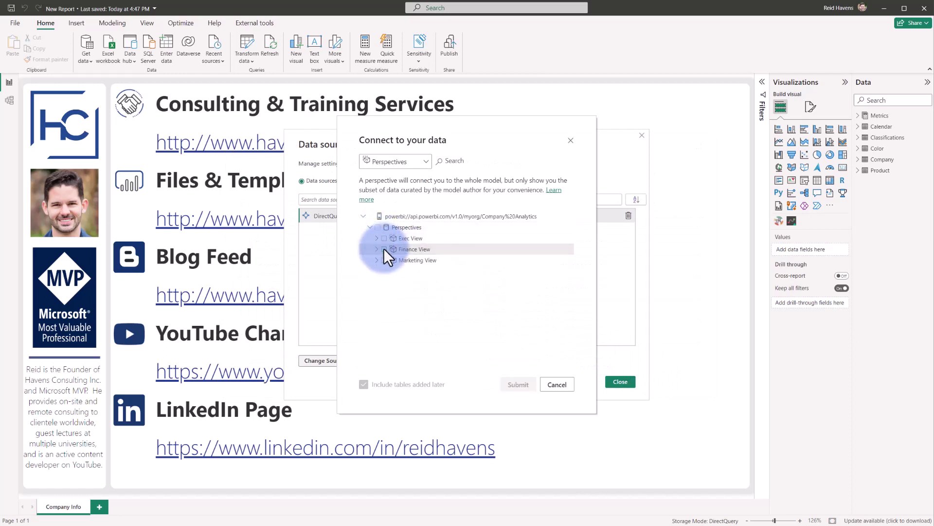
left_click(384, 237)
left_click(520, 384)
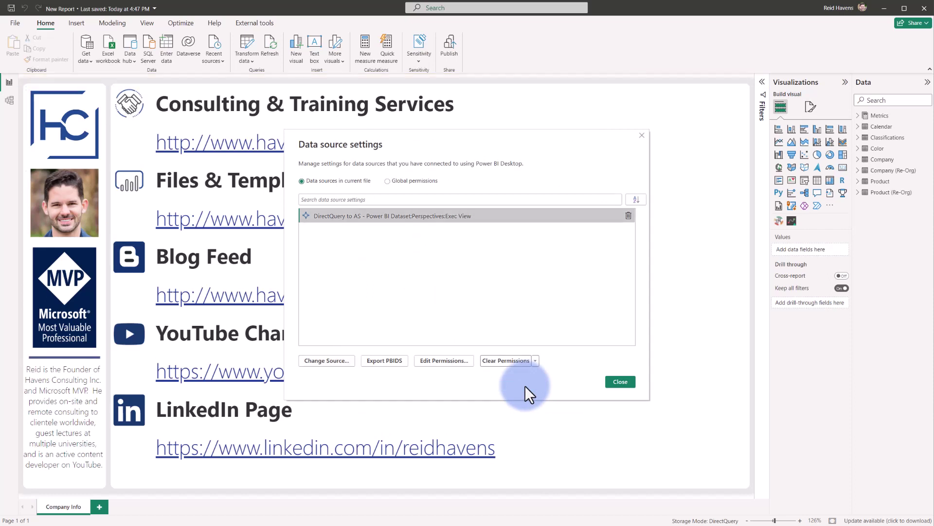
left_click(622, 381)
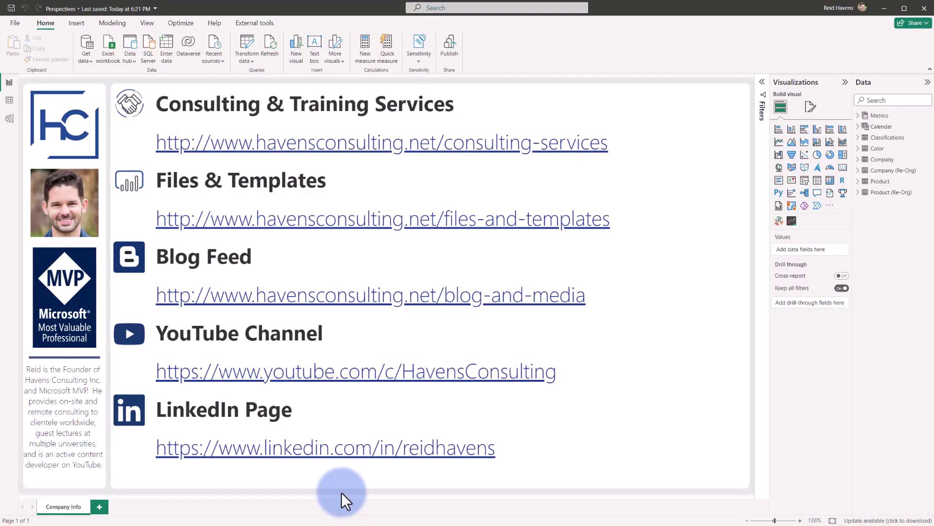
Switch to the model view, open the model in Tabular Editor 3, and look through its Exec, Finance and Marketing View perspectives.
left_click(8, 118)
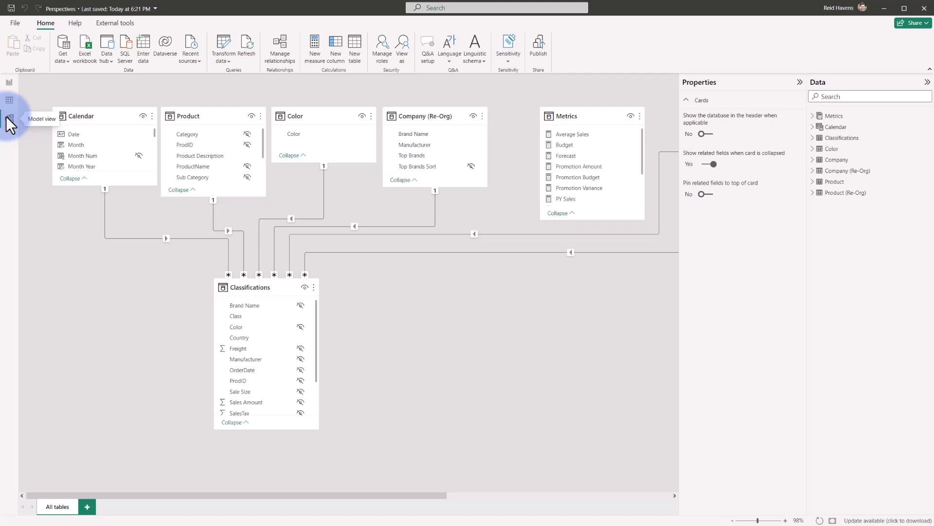
left_click(122, 23)
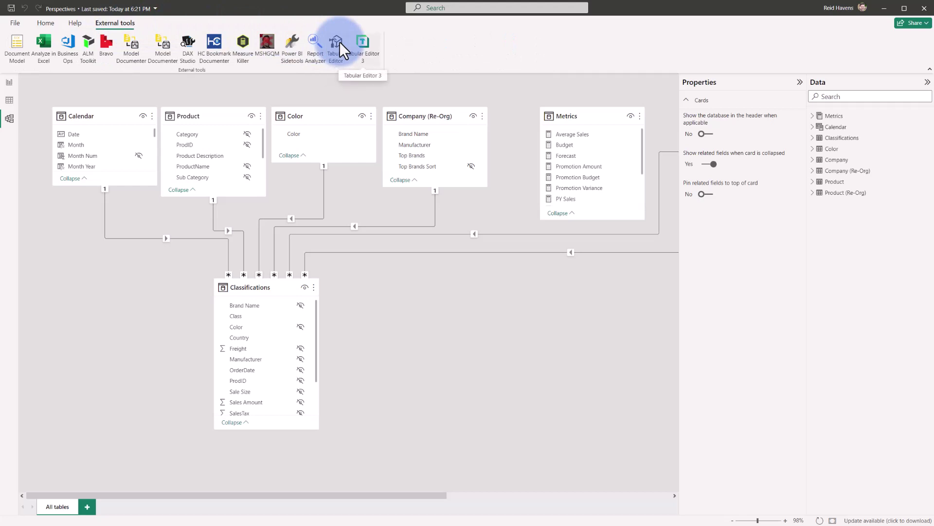
left_click(360, 50)
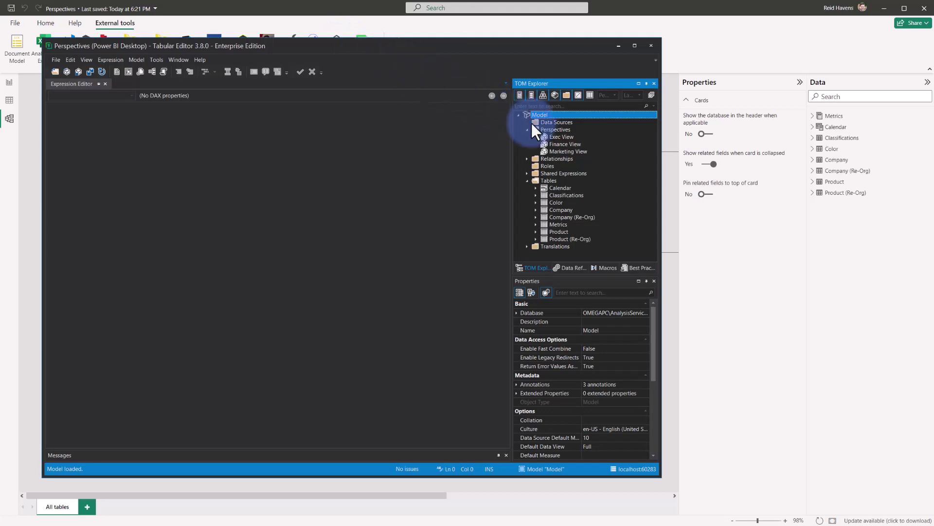
left_click(563, 136)
left_click(562, 142)
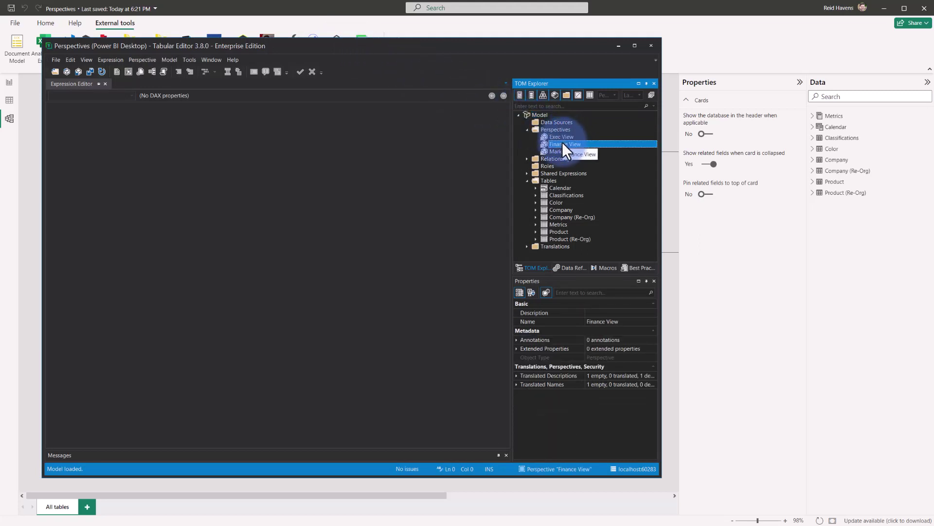
left_click(562, 153)
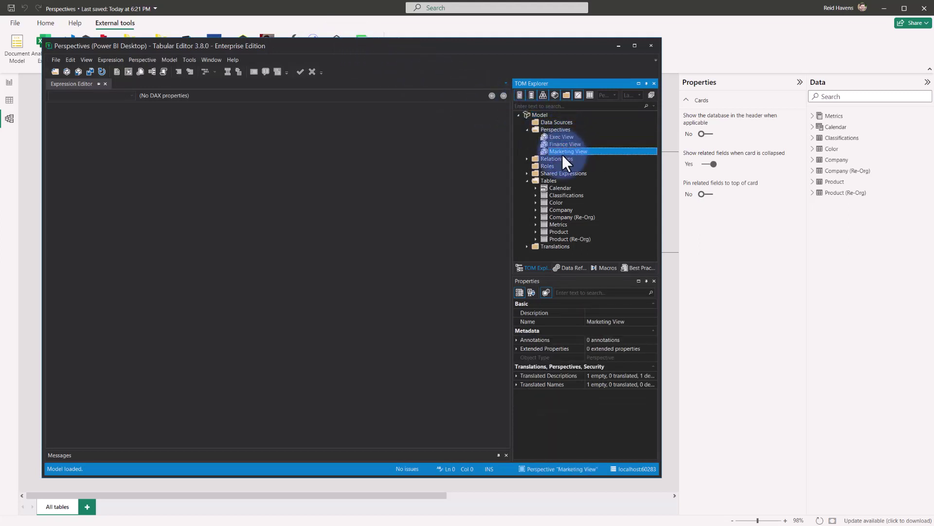
right_click(540, 115)
mouse_move(566, 164)
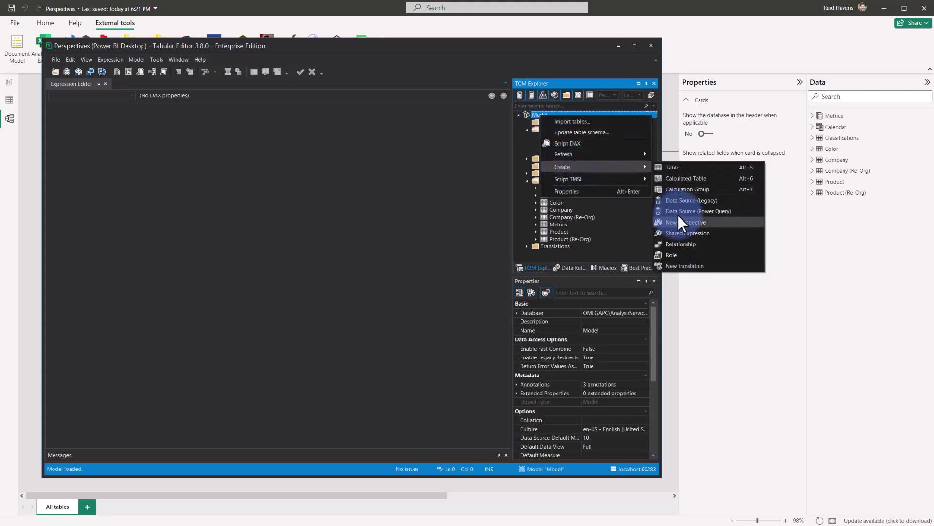
left_click(478, 157)
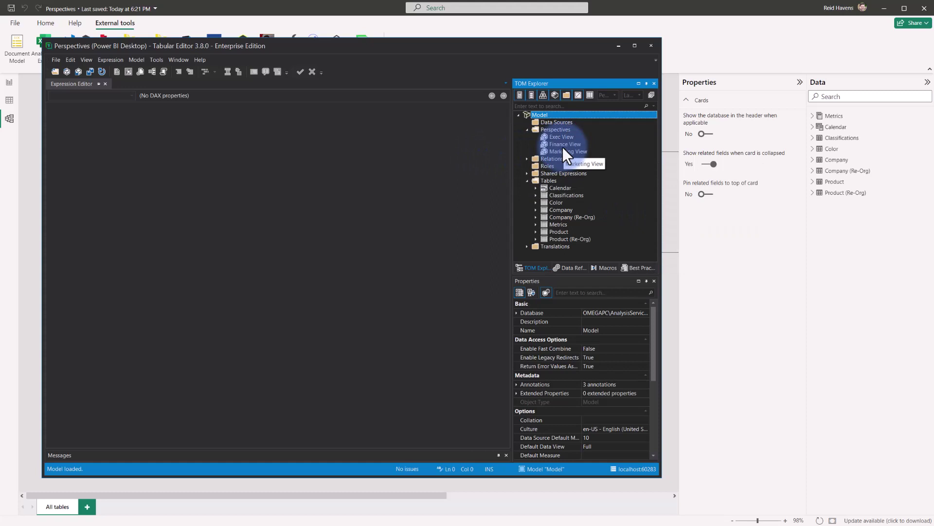
Create a new perspective in the model and name it Test Perspective.
right_click(541, 114)
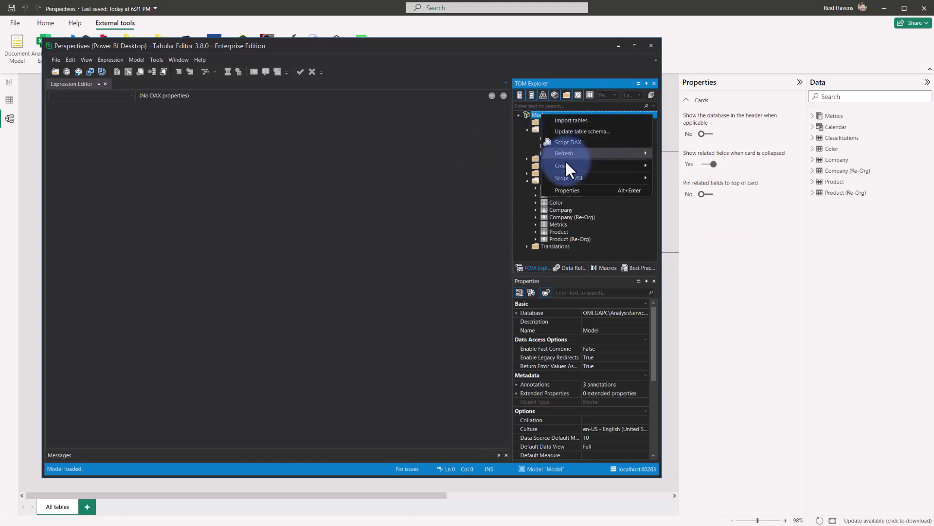
mouse_move(565, 162)
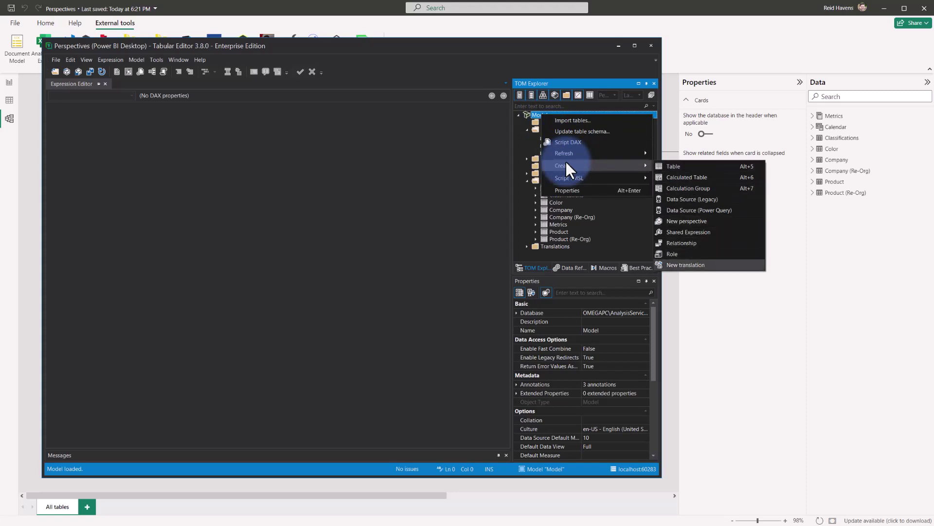
left_click(677, 222)
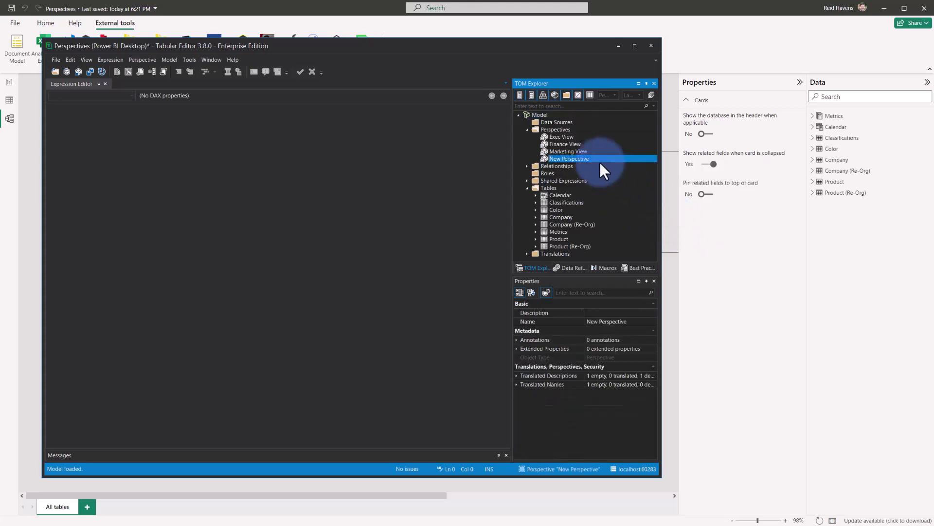
type("Test Perspective")
key("Return")
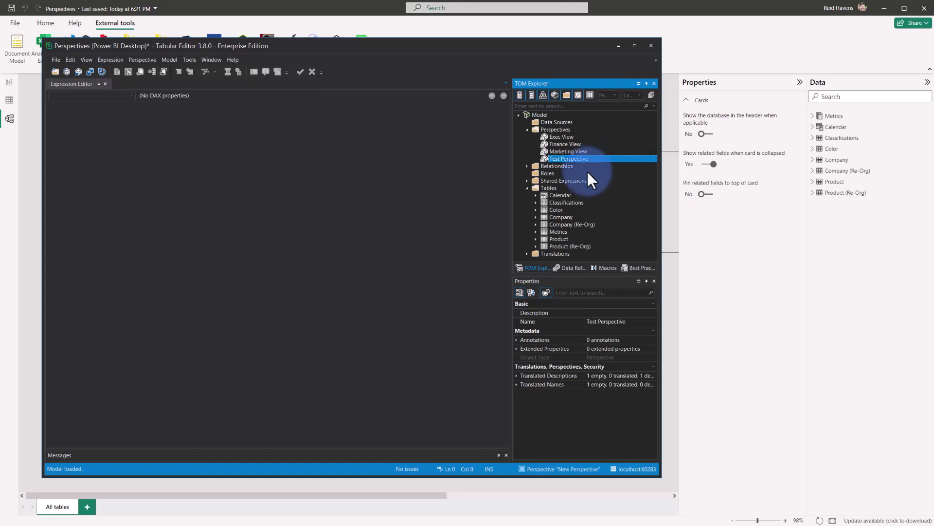
Examine which perspectives the Calendar table is shown in.
left_click(555, 195)
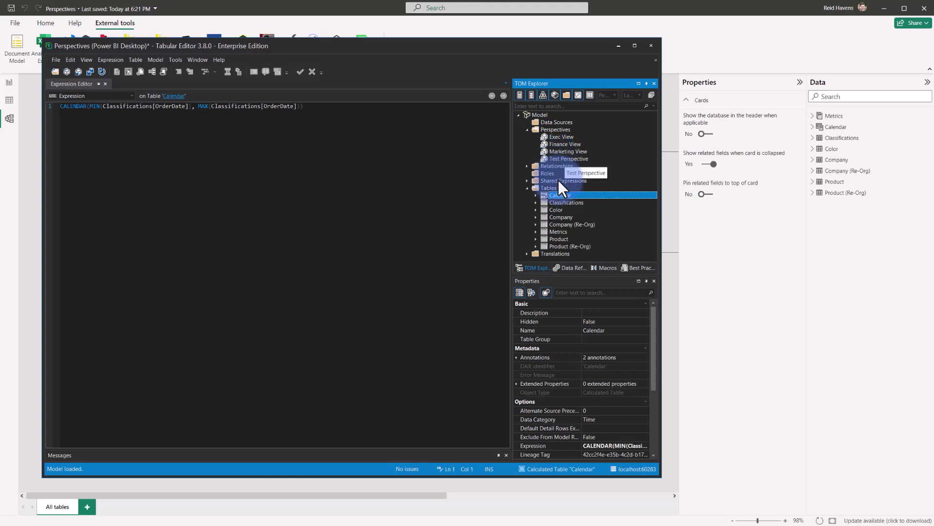
scroll(565, 345, "down", 5)
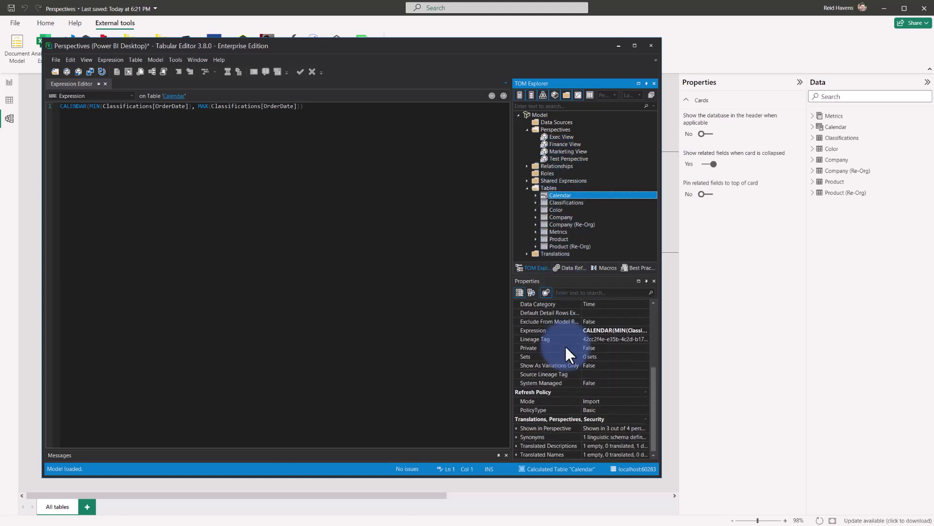
left_click(516, 428)
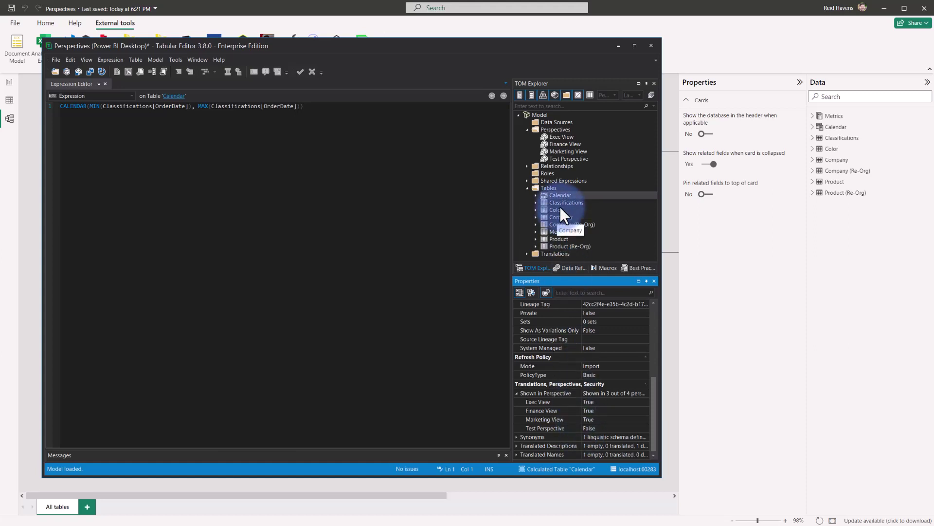
Delete Test Perspective and replace it with a duplicate of Marketing View renamed Test Perspective.
right_click(558, 159)
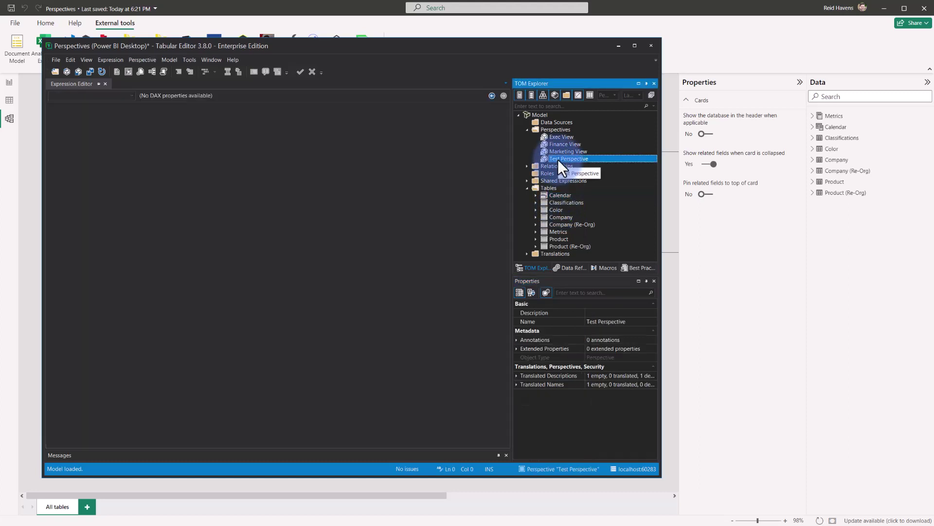
left_click(574, 220)
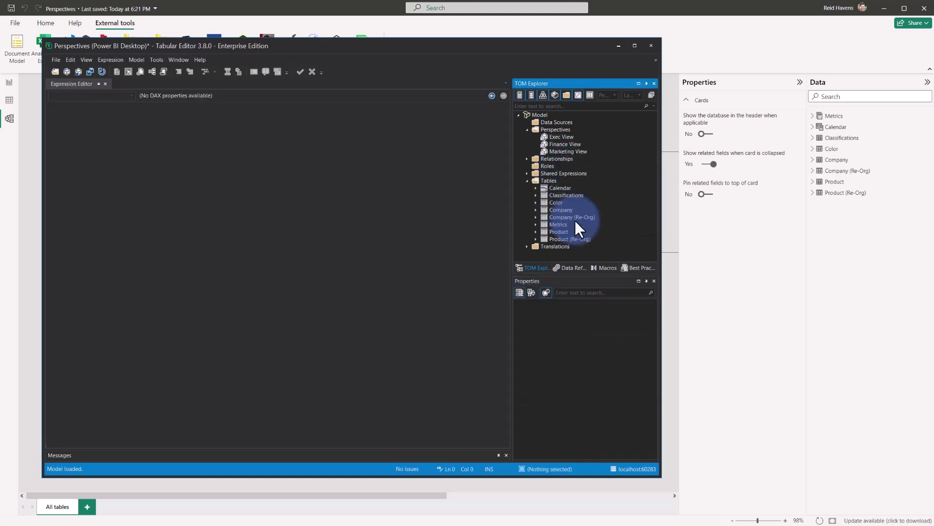
left_click(559, 153)
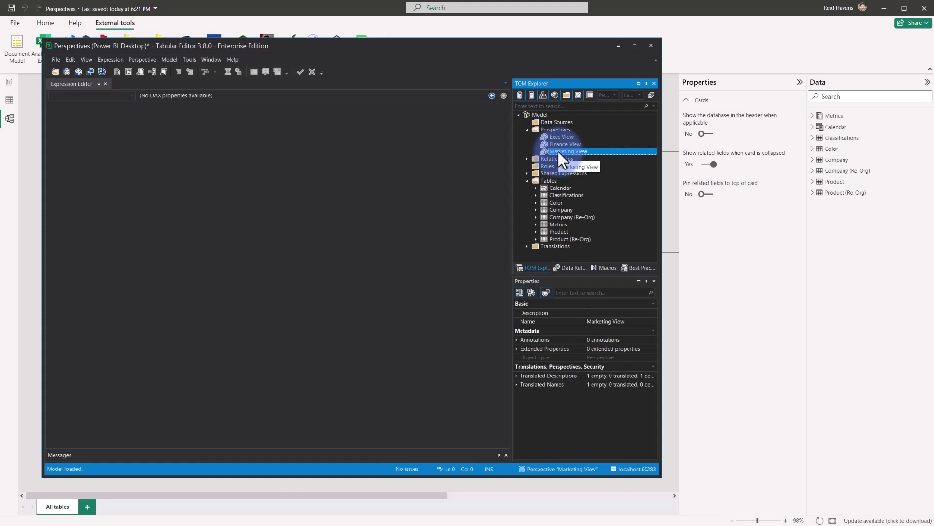
right_click(558, 151)
left_click(582, 160)
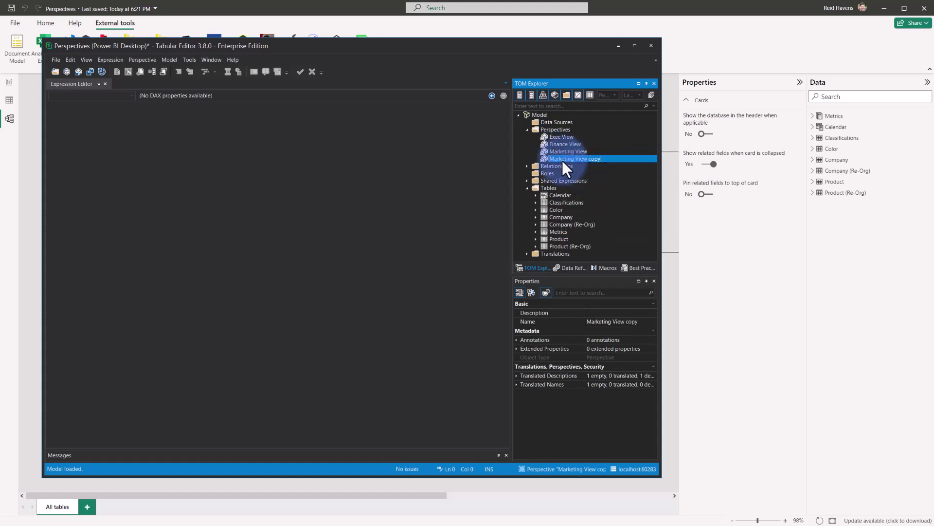
key("F2")
type("Test Perspective")
key("Return")
Exclude the Calendar table from Test Perspective by setting its Shown in Perspective value to False.
left_click(559, 196)
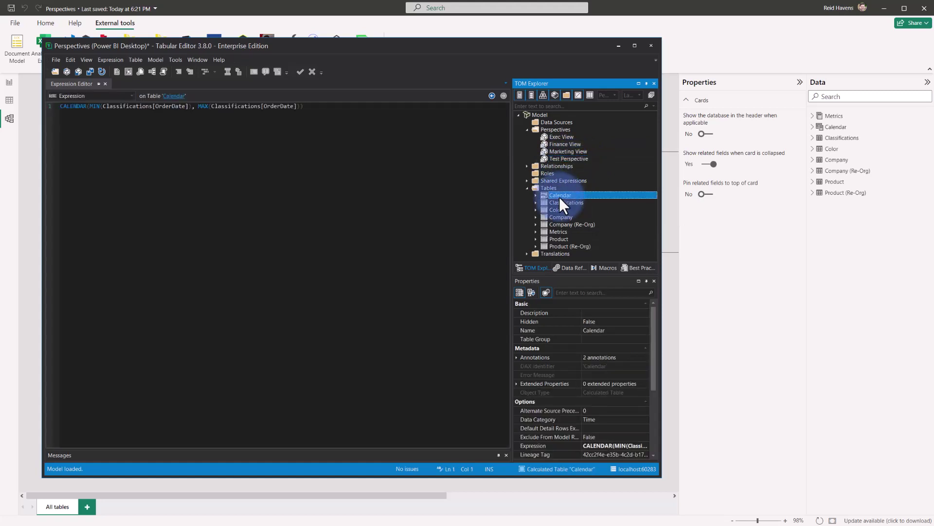
scroll(559, 197, "down", 4)
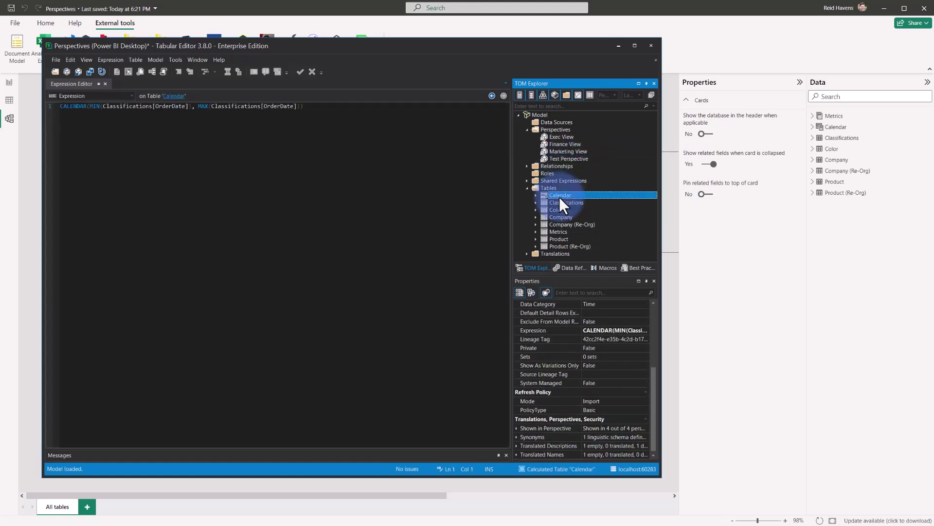
left_click(516, 428)
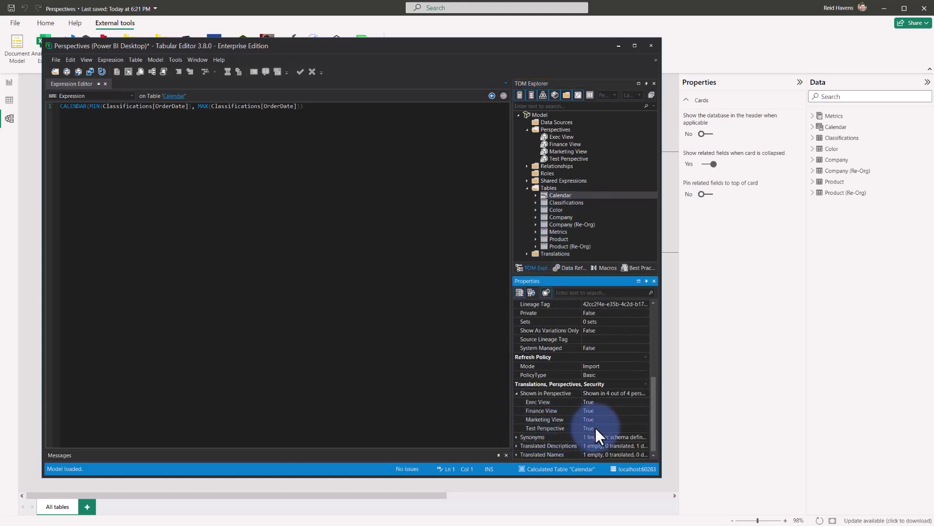
left_click(594, 427)
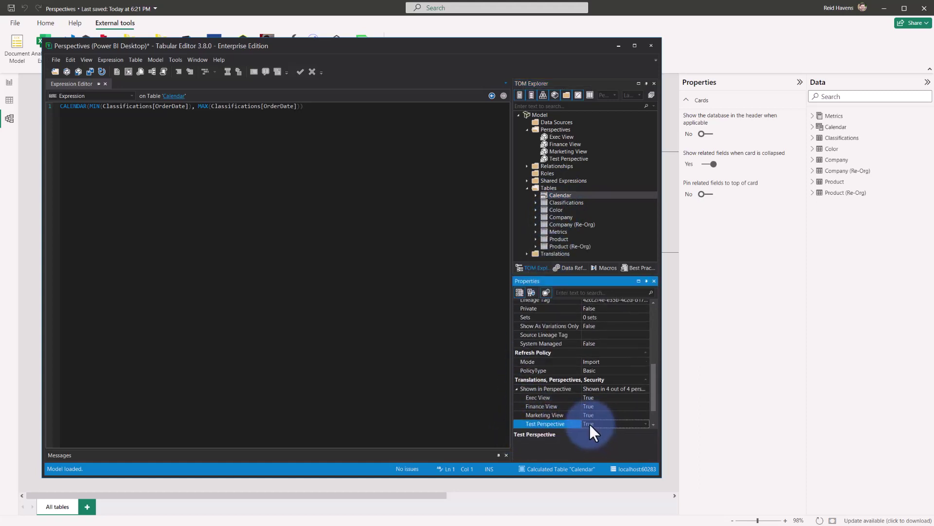
left_click(644, 426)
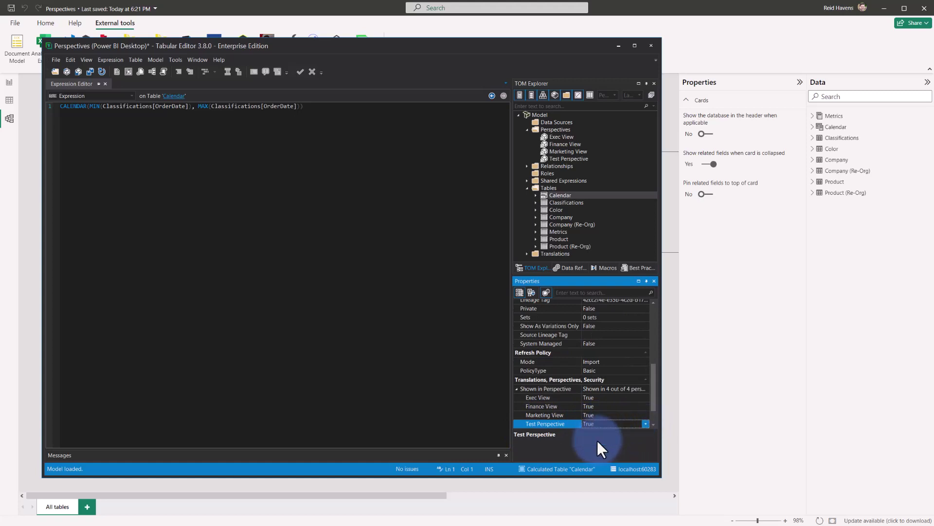
left_click(597, 440)
Examine the perspective settings of the Month Num column in the Calendar table, including its options for Test Perspective.
left_click(535, 194)
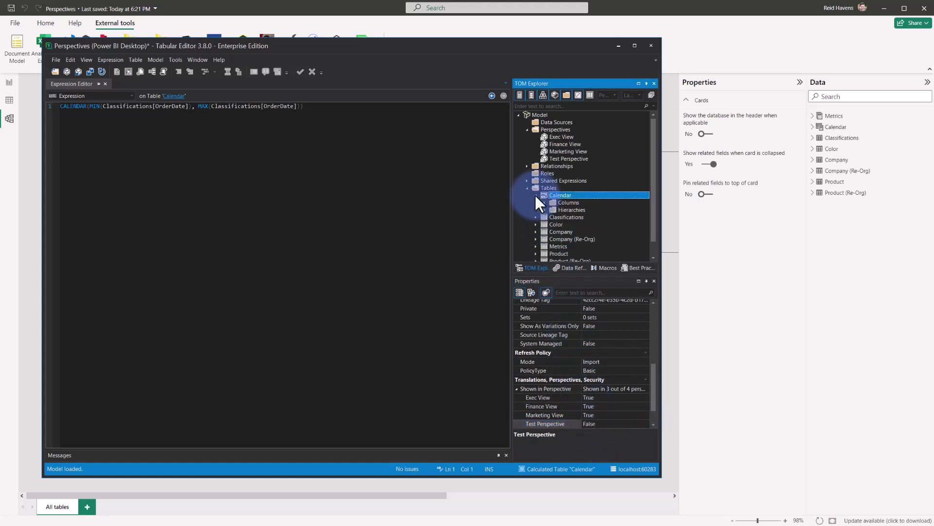
left_click(545, 203)
scroll(547, 203, "down", 1)
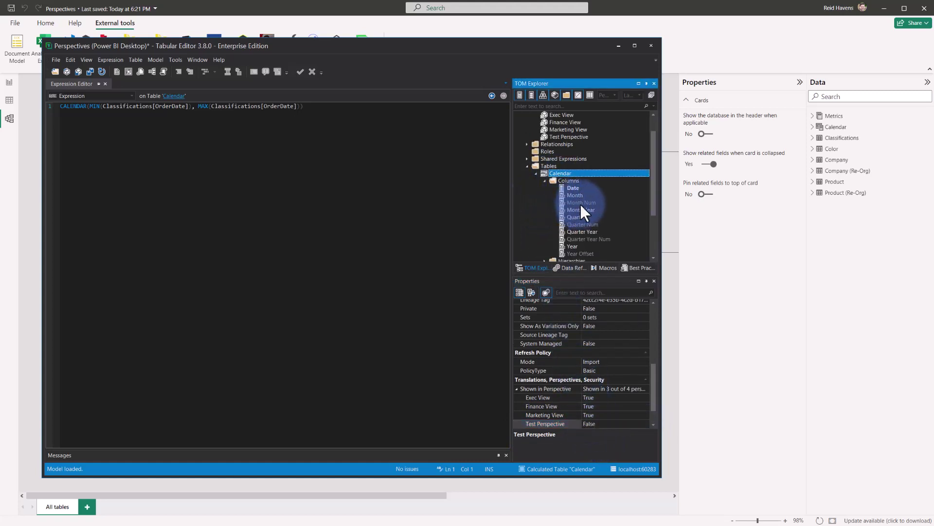
left_click(580, 203)
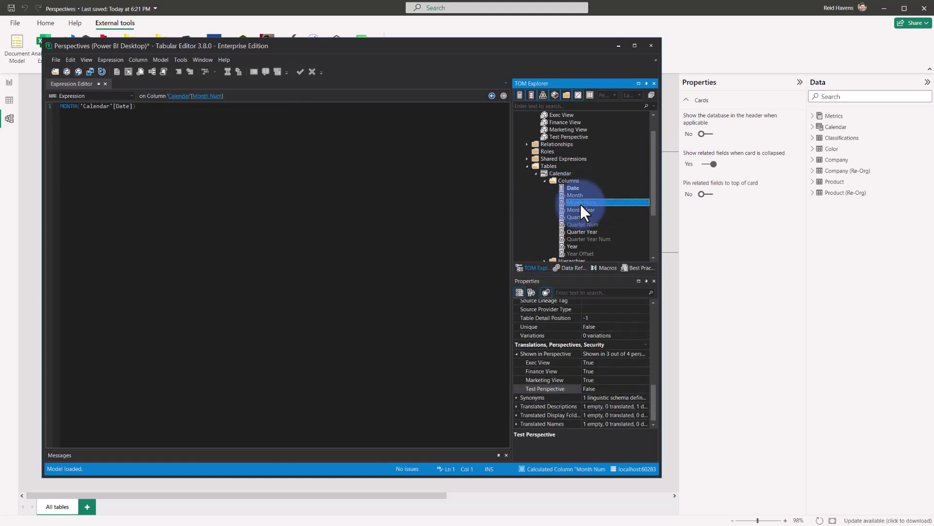
left_click(591, 388)
left_click(647, 389)
left_click(646, 388)
Inspect the Dependent Hierarchy of the Calendar table, and collapse the table again.
left_click(546, 180)
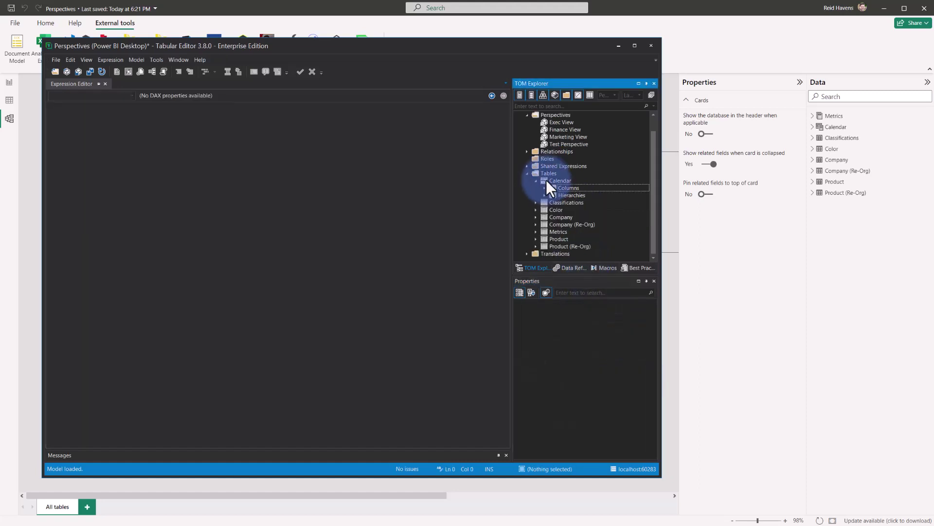
left_click(545, 195)
left_click(578, 201)
left_click(555, 180)
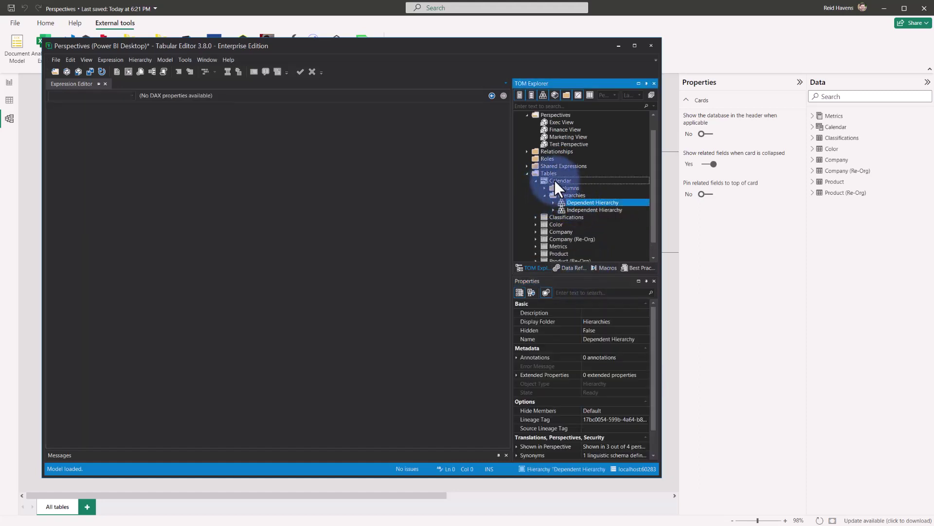
left_click(536, 181)
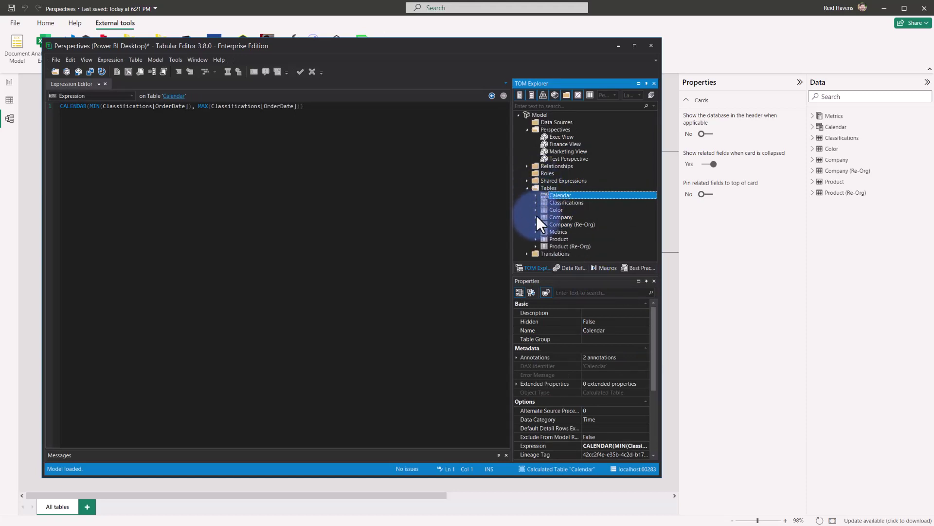
Examine the measures in the Metrics table's .Base folder and check which perspectives the Units measure is shown in.
left_click(536, 232)
scroll(542, 226, "down", 1)
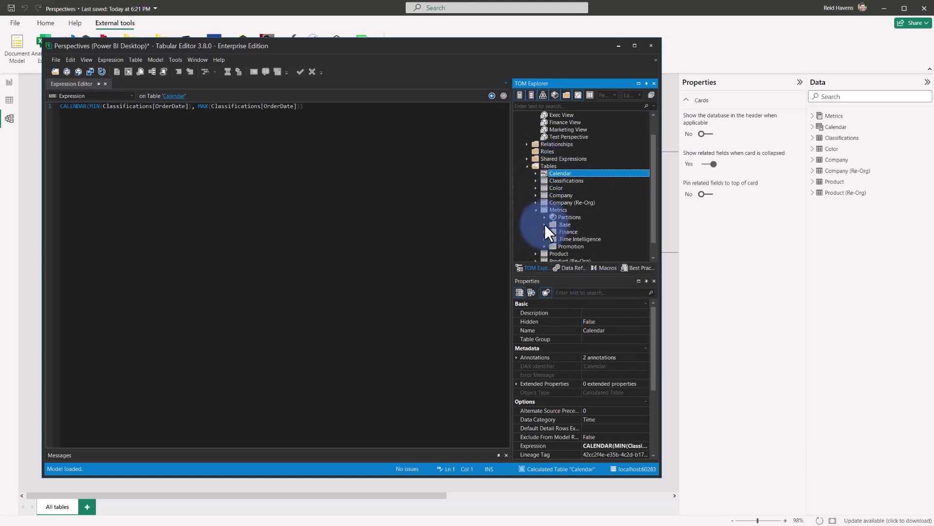
left_click(545, 224)
left_click(581, 231)
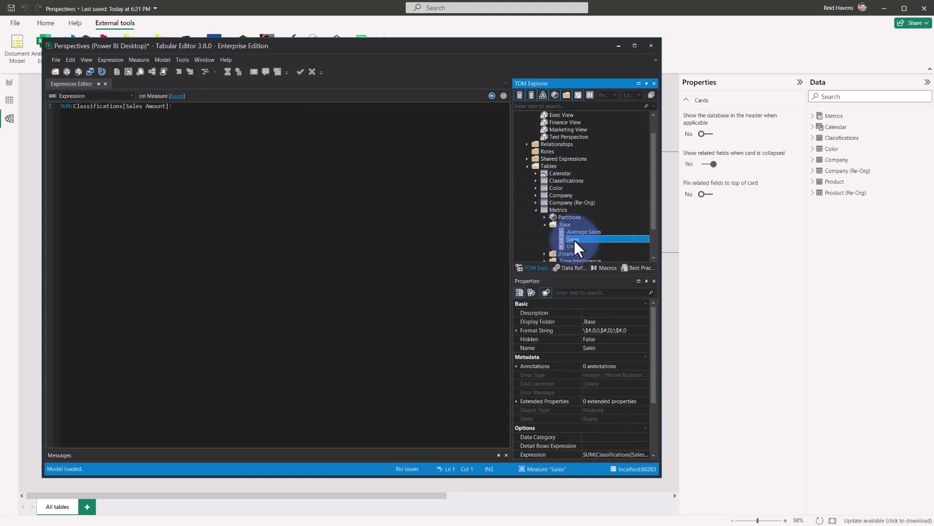
left_click(572, 244)
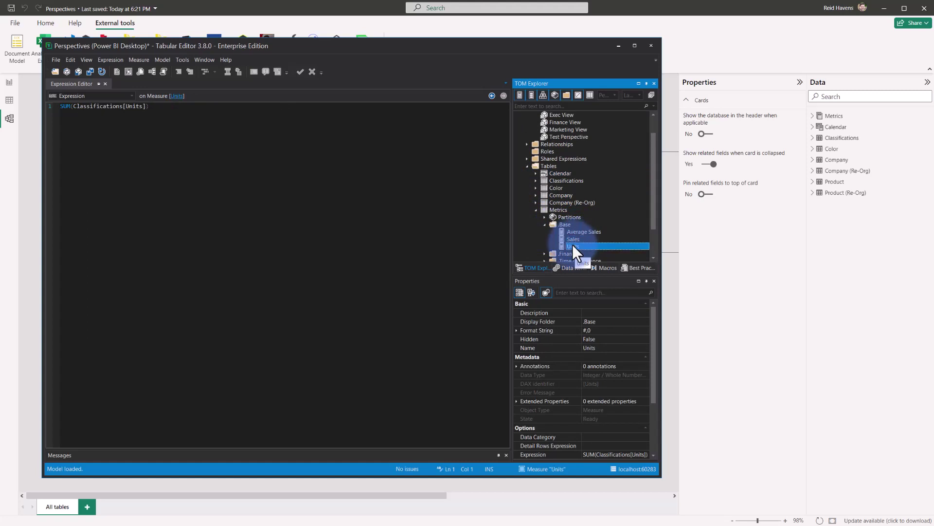
scroll(581, 379, "down", 3)
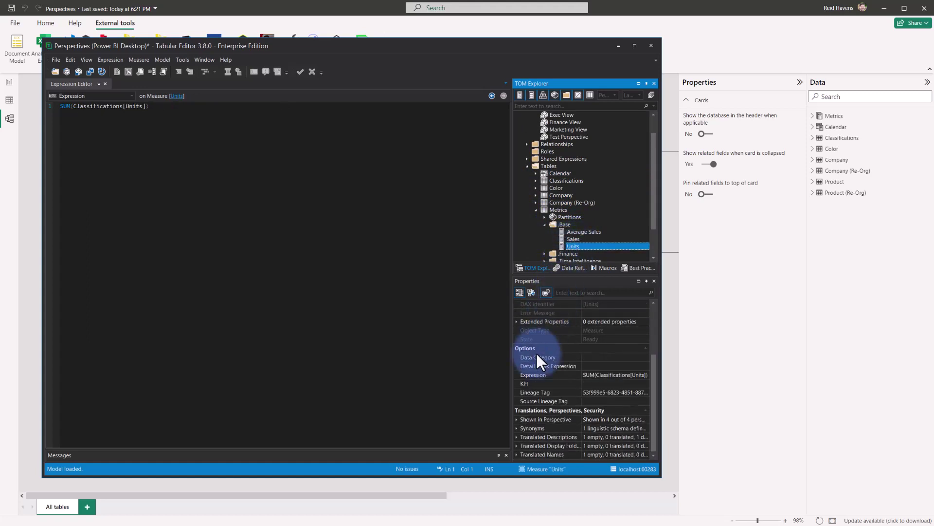
left_click(517, 419)
left_click(559, 419)
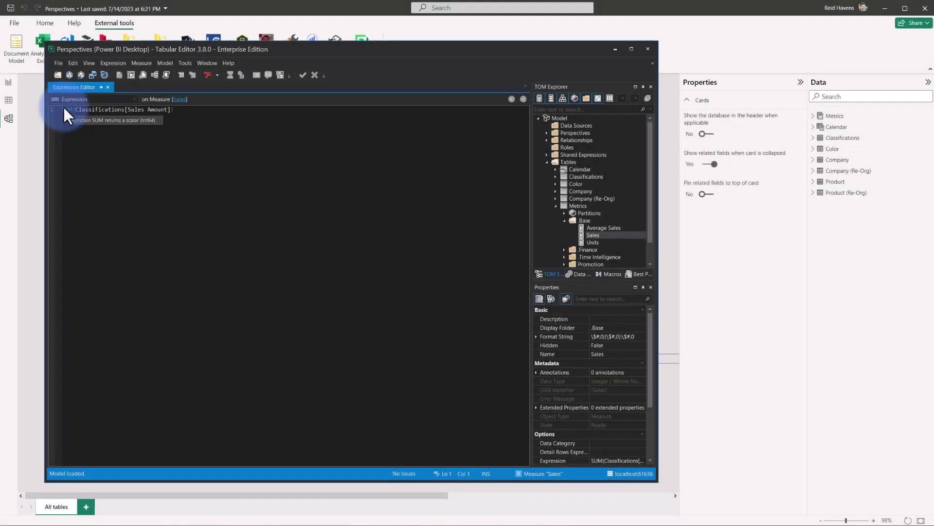
Open the Perspective Editor to see the membership of every model object per perspective.
left_click(88, 63)
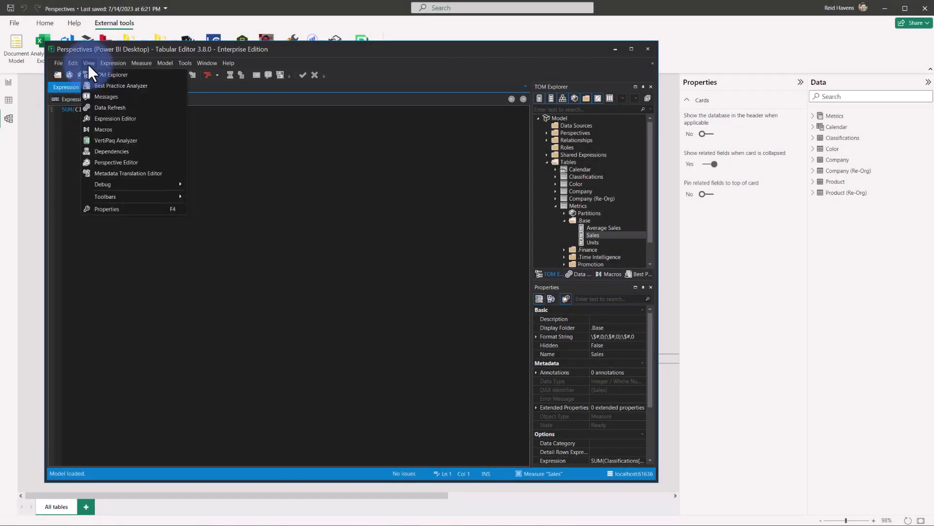
left_click(107, 162)
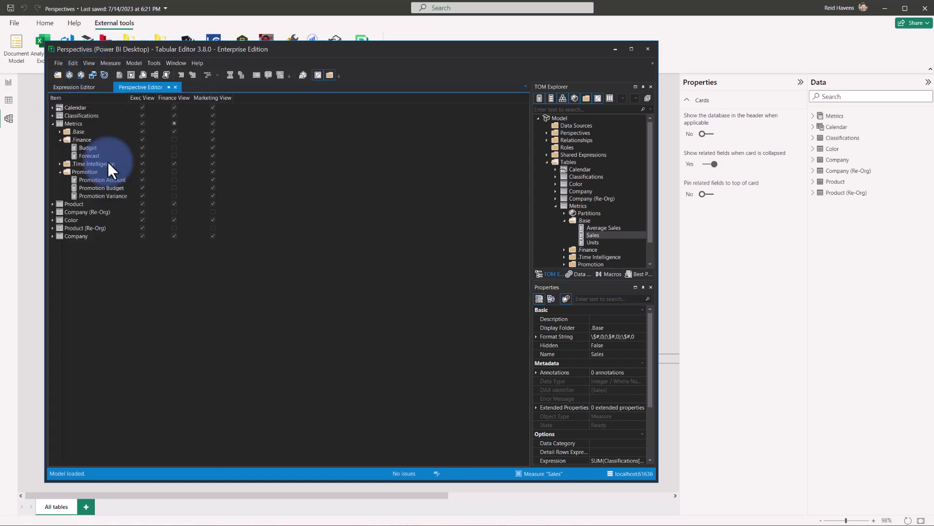